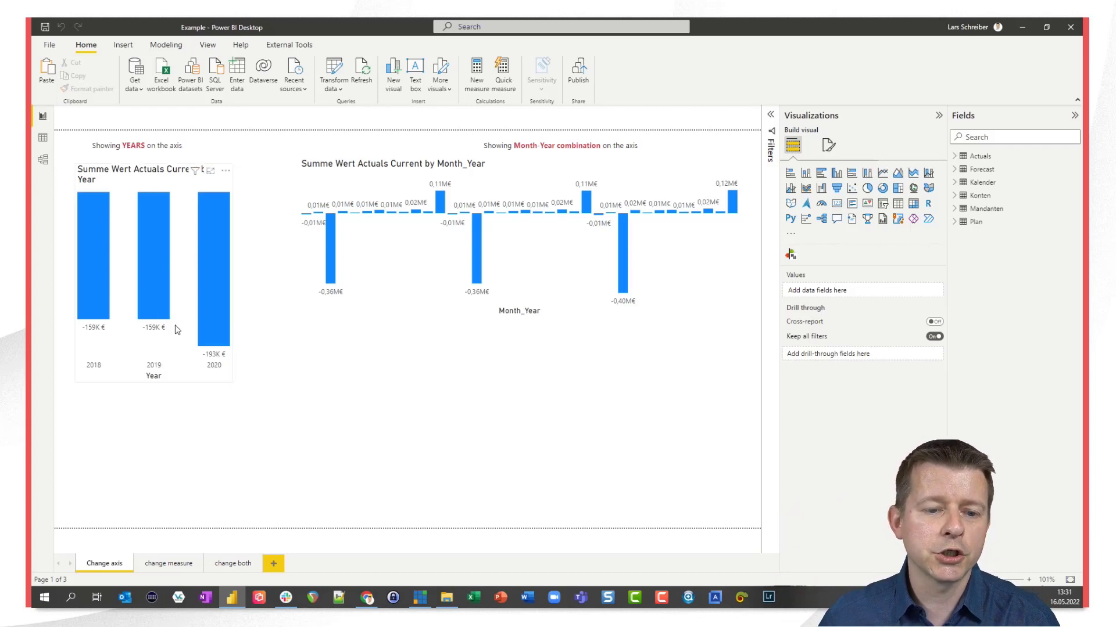
Turn on the Field parameters preview feature in Options and confirm with OK
{"action": "mouse_move", "coordinate": [170, 294]}
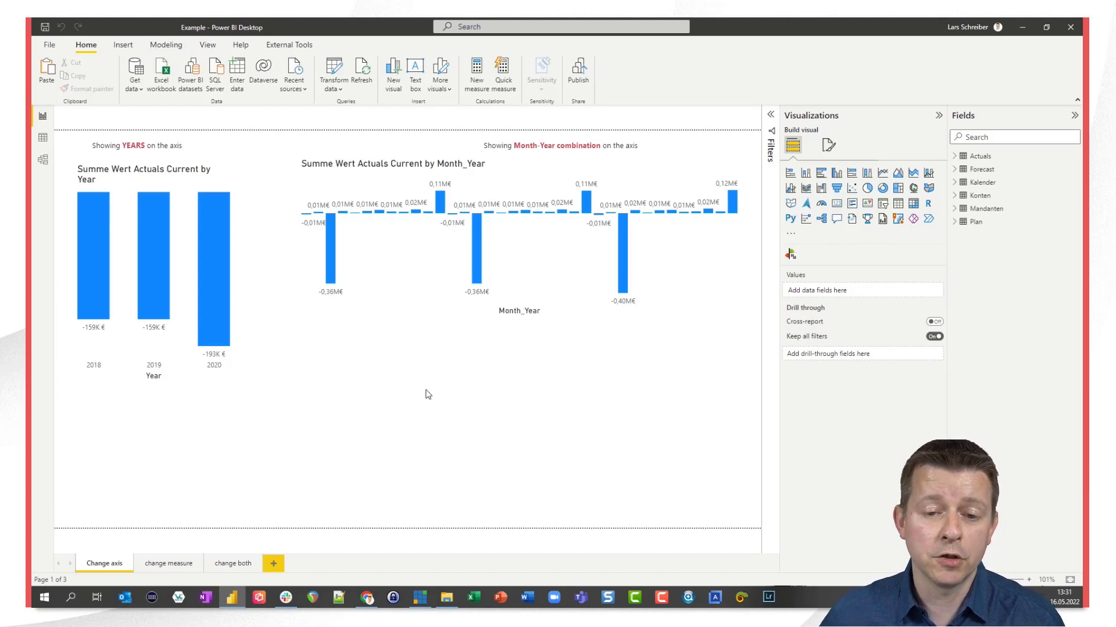
{"action": "left_click", "coordinate": [49, 45]}
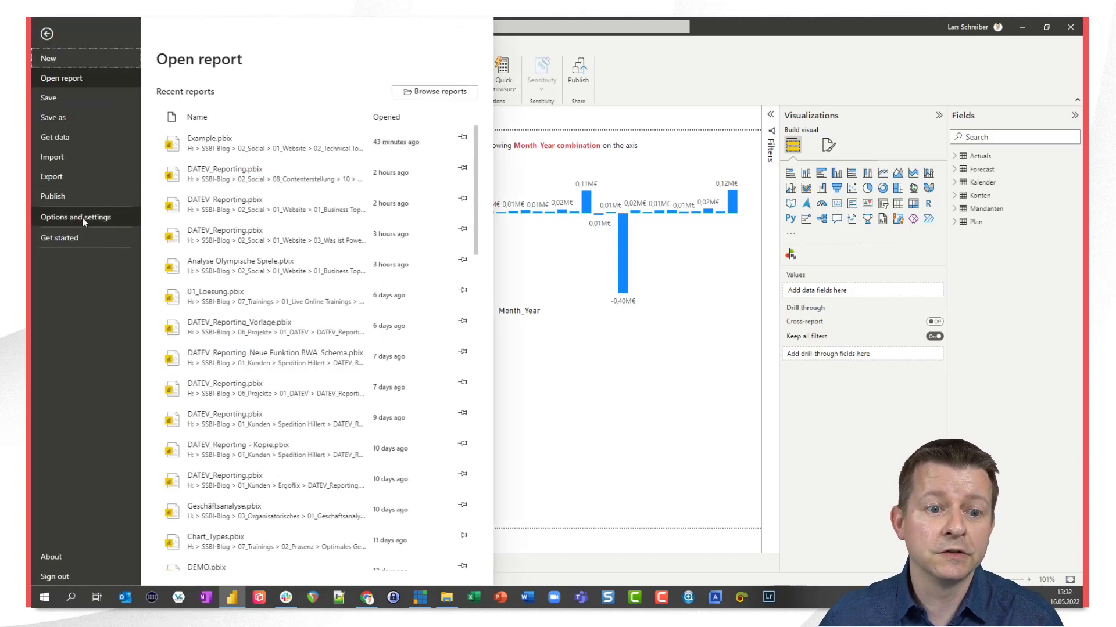
{"action": "left_click", "coordinate": [130, 225]}
{"action": "left_click", "coordinate": [219, 98]}
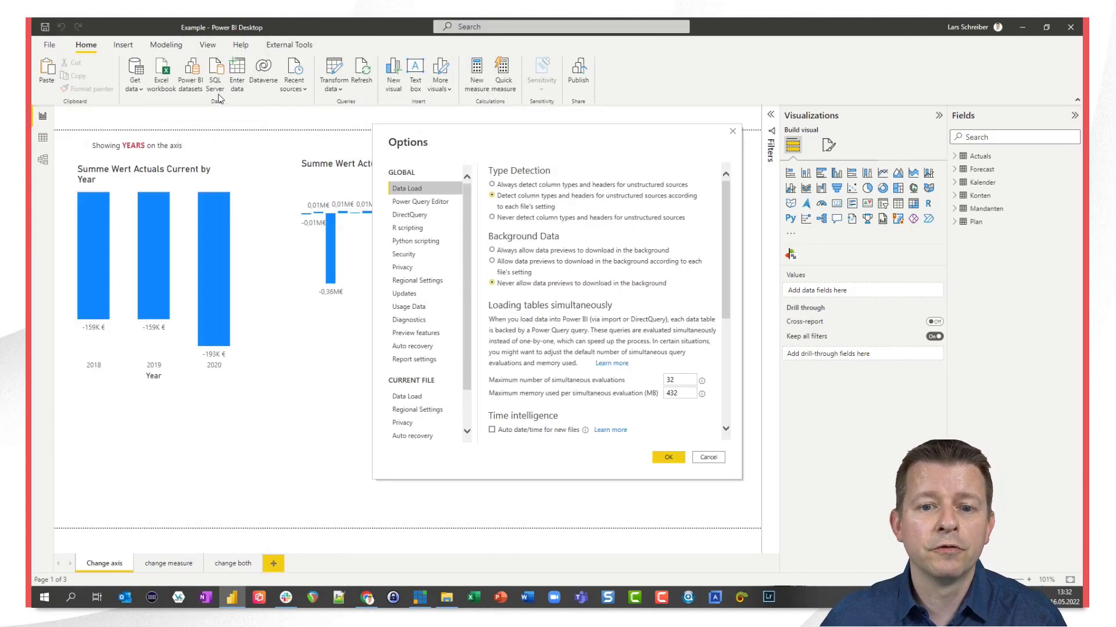
{"action": "left_click", "coordinate": [419, 334]}
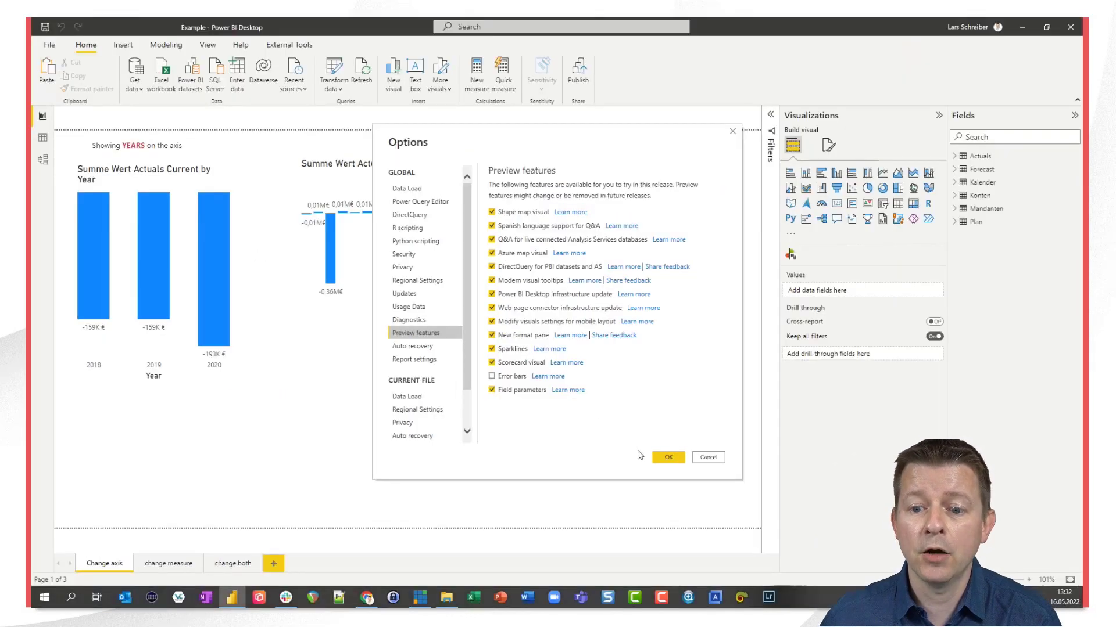
{"action": "left_click", "coordinate": [780, 493]}
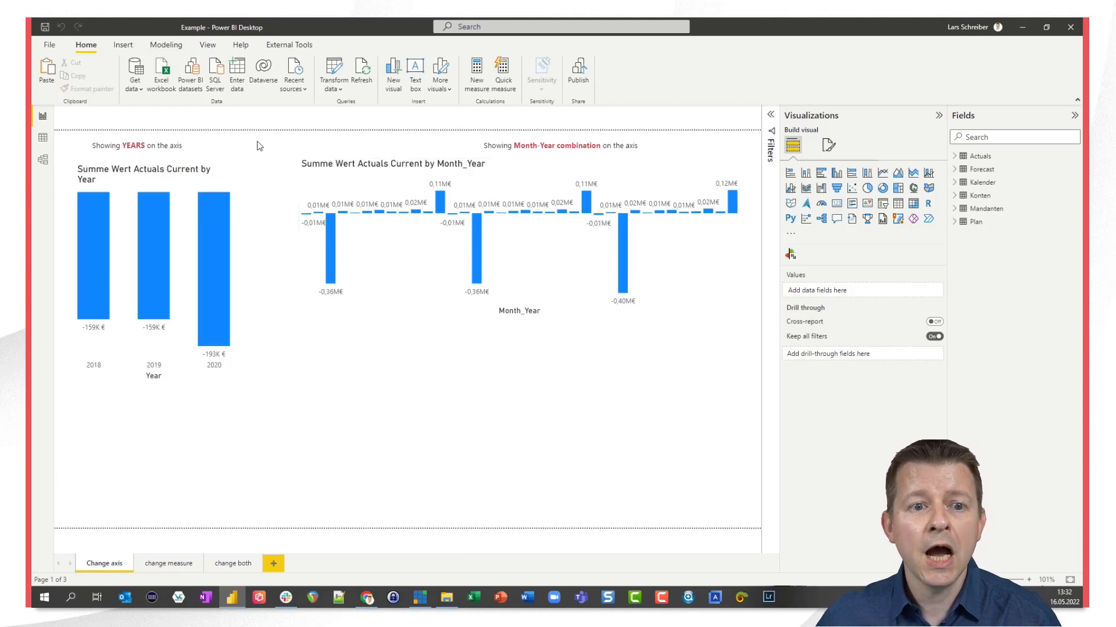
Start a new Fields parameter and name it Change_Axis
{"action": "left_click", "coordinate": [180, 52]}
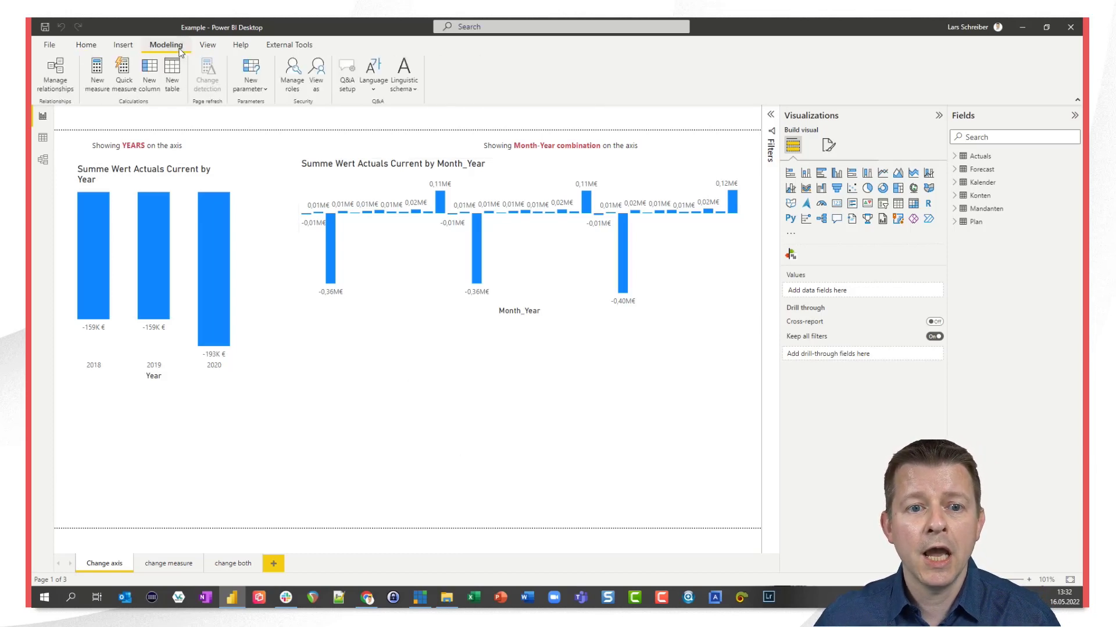
{"action": "left_click", "coordinate": [266, 90]}
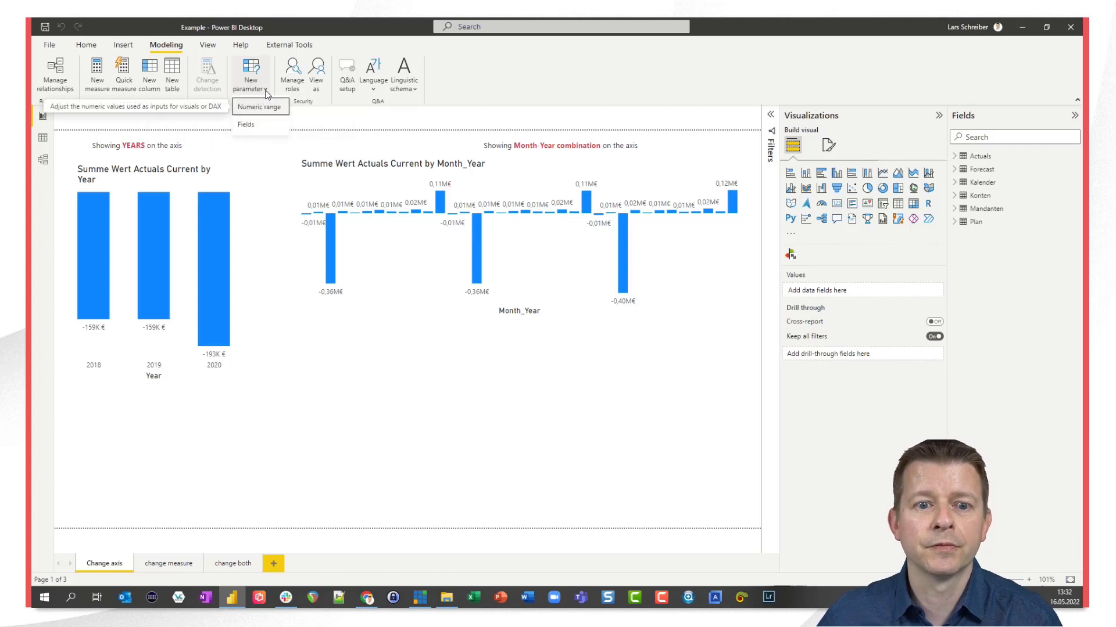
{"action": "left_click", "coordinate": [246, 124]}
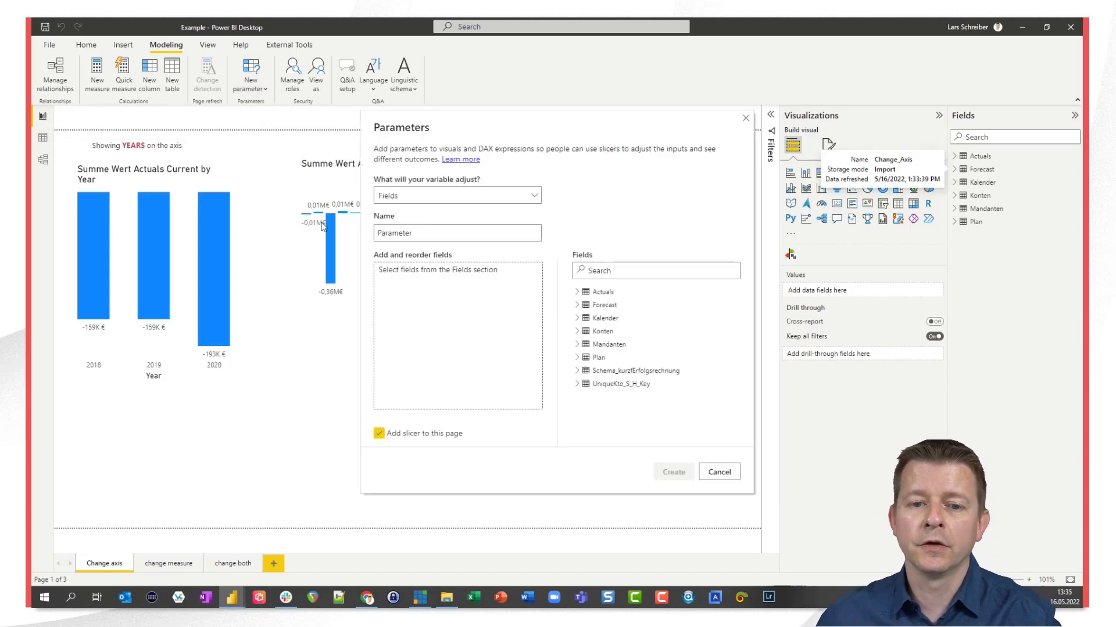
{"action": "left_click", "coordinate": [421, 232]}
{"action": "left_click_drag", "start_coordinate": [421, 232], "coordinate": [377, 233]}
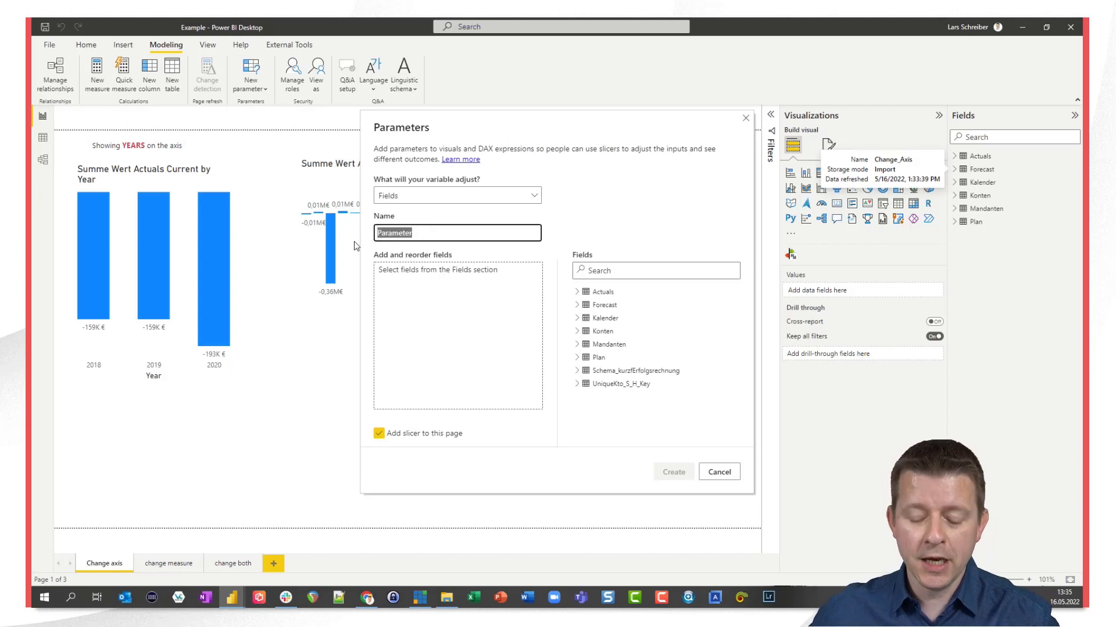
{"action": "type", "text": "Change"}
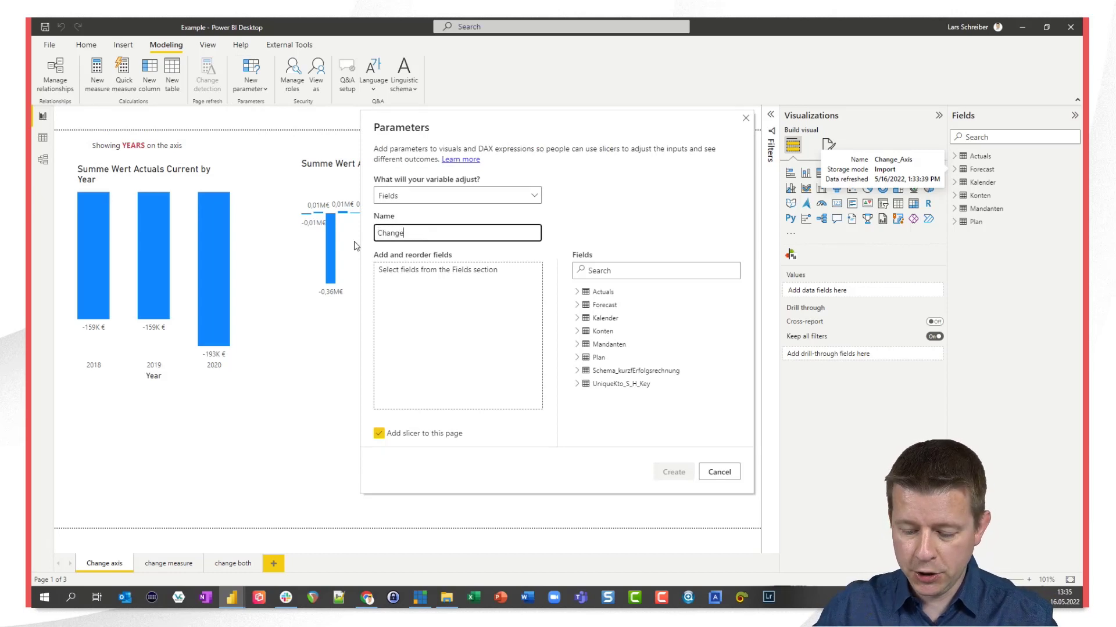
{"action": "type", "text": "_Axis"}
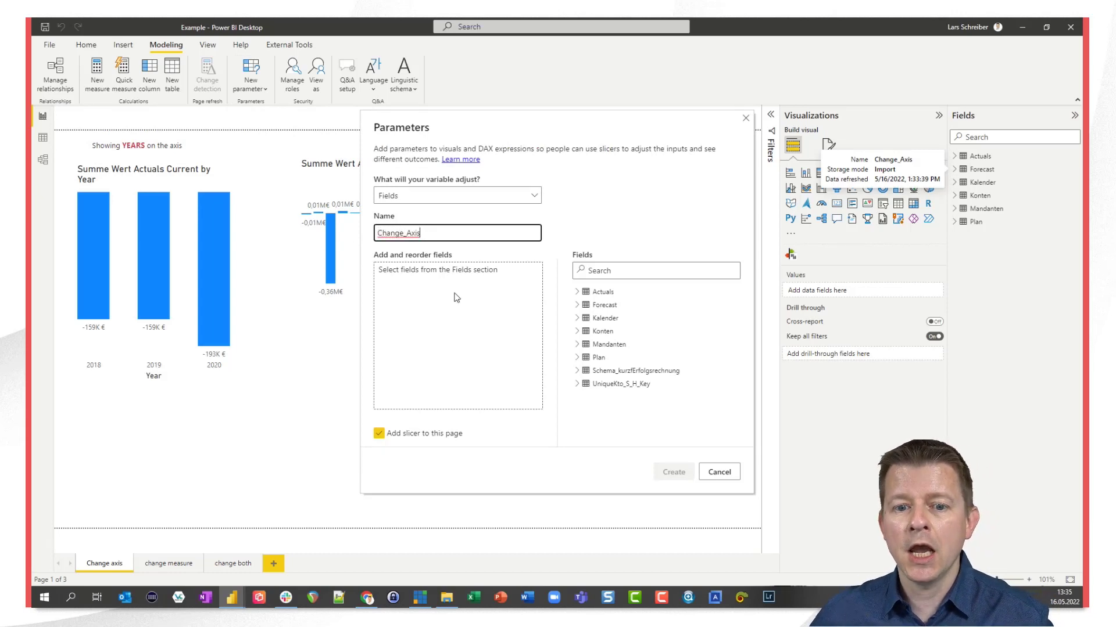
{"action": "left_click", "coordinate": [491, 298]}
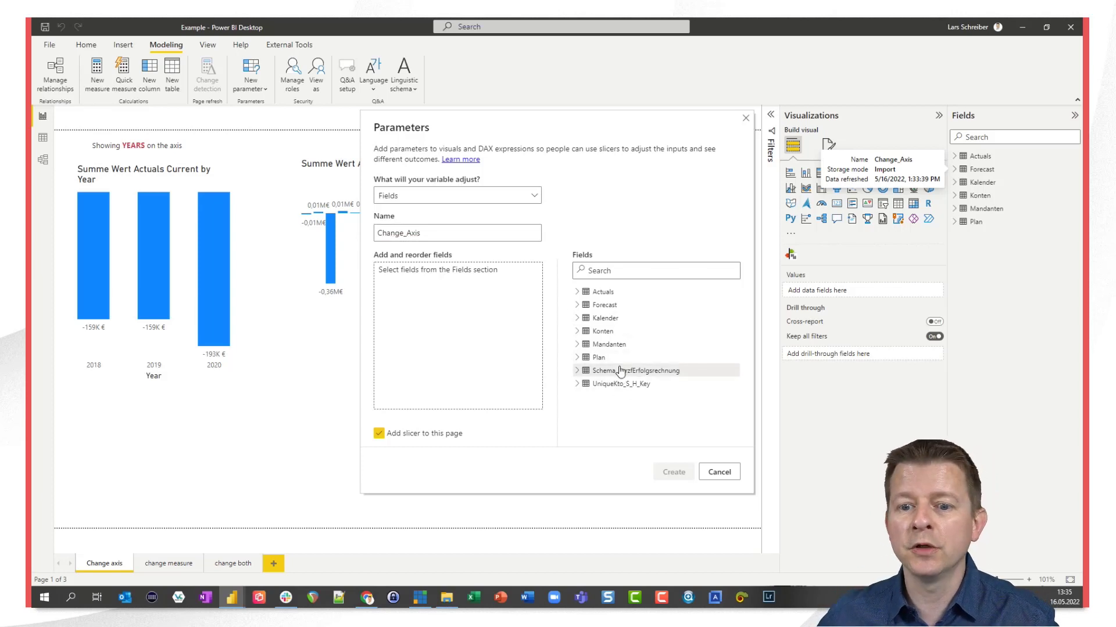
Add Jahr and Monatsname_3Zeichen_Jahr from Kalender to the parameter and create it with its slicer
{"action": "left_click", "coordinate": [577, 319]}
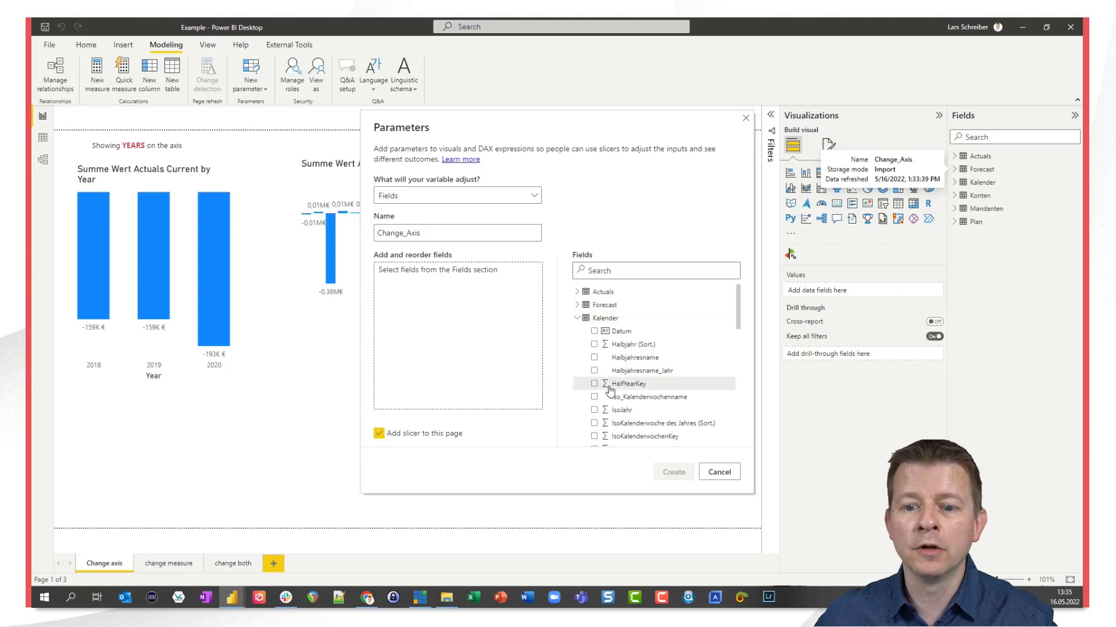
{"action": "scroll", "coordinate": [614, 394], "scroll_direction": "down", "scroll_amount": 1}
{"action": "left_click_drag", "start_coordinate": [629, 428], "coordinate": [433, 276]}
{"action": "scroll", "coordinate": [665, 412], "scroll_direction": "down", "scroll_amount": 3}
{"action": "scroll", "coordinate": [665, 413], "scroll_direction": "down", "scroll_amount": 4}
{"action": "left_click_drag", "start_coordinate": [666, 391], "coordinate": [461, 307]}
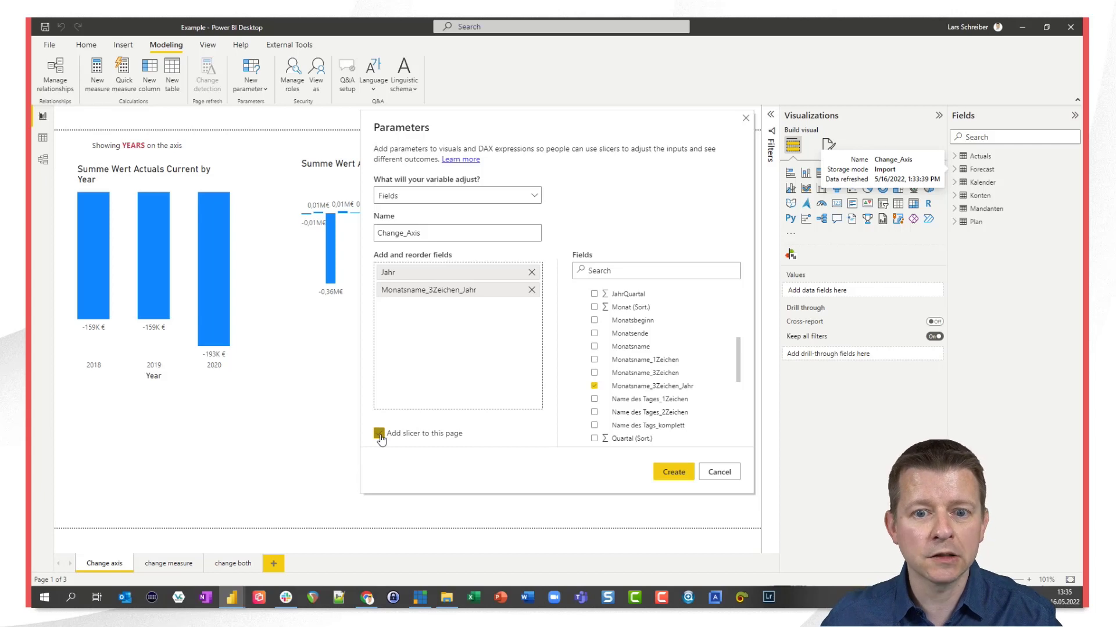
{"action": "left_click", "coordinate": [674, 473]}
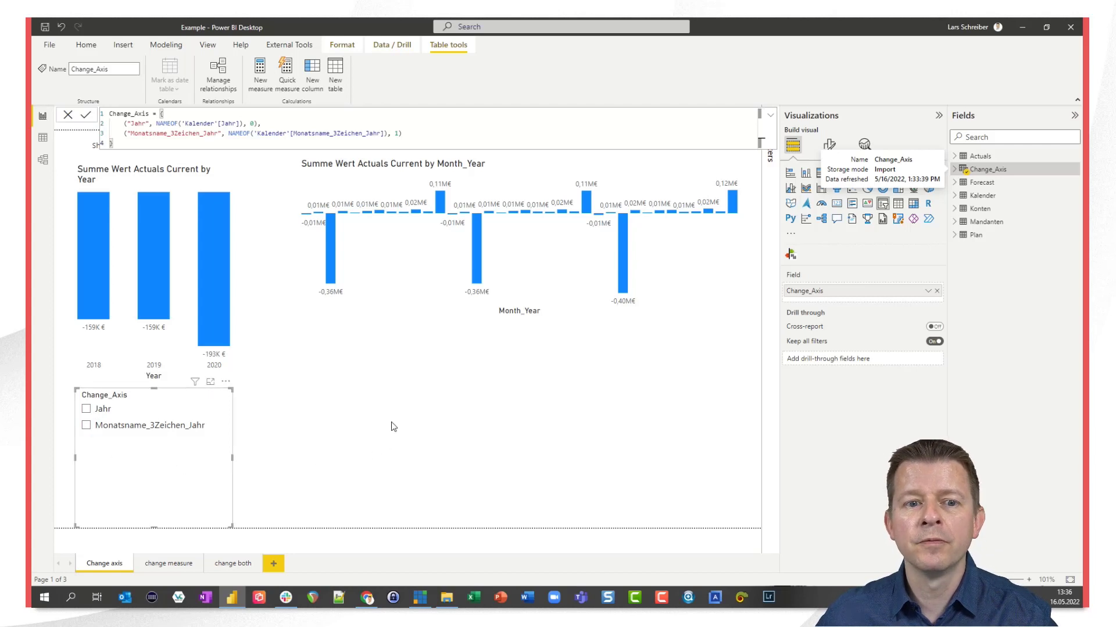
Duplicate the month-year waterfall chart below the original and replace its Month_Year X-axis with Change_Axis
{"action": "left_click", "coordinate": [415, 271]}
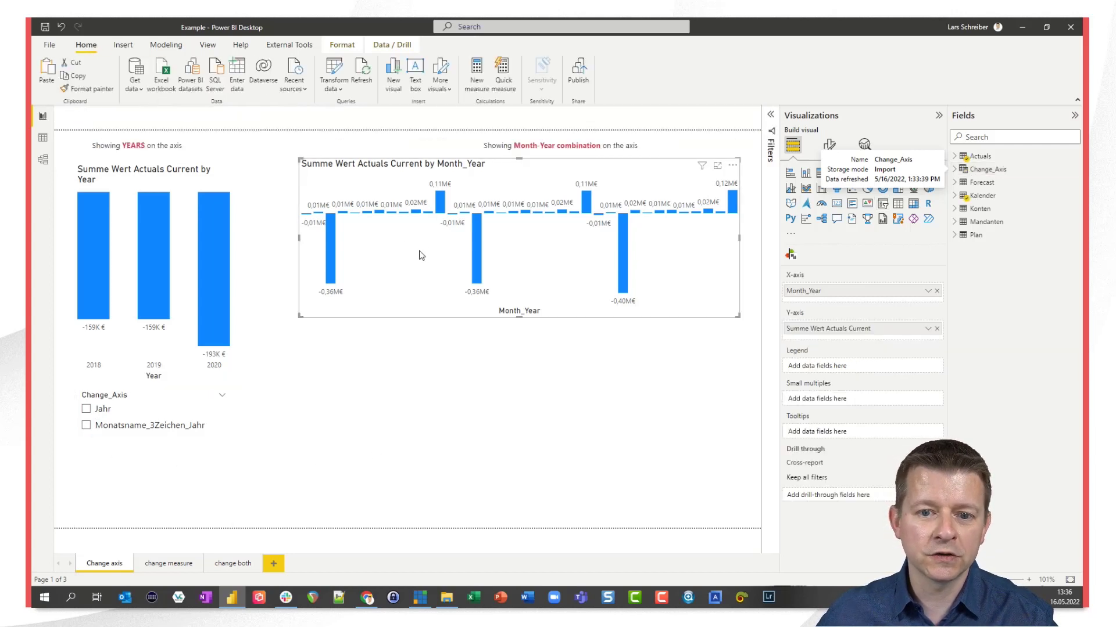
{"action": "key", "text": "ctrl+c"}
{"action": "key", "text": "ctrl+v"}
{"action": "left_click_drag", "start_coordinate": [441, 378], "coordinate": [437, 506]}
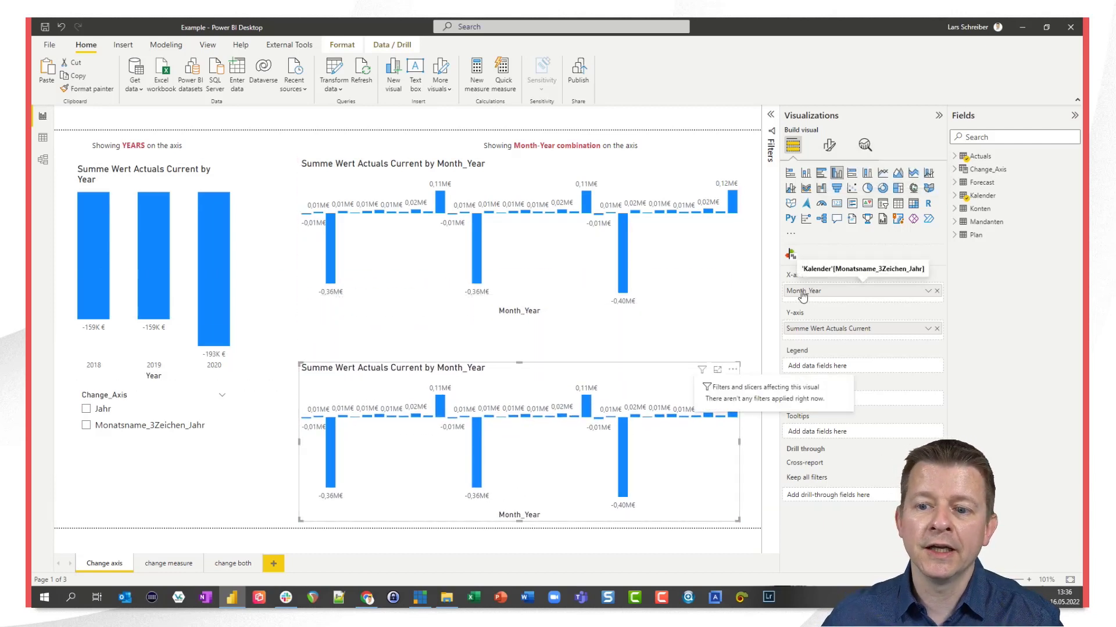
{"action": "left_click", "coordinate": [937, 291]}
{"action": "left_click", "coordinate": [956, 170]}
{"action": "left_click_drag", "start_coordinate": [1007, 183], "coordinate": [857, 293]}
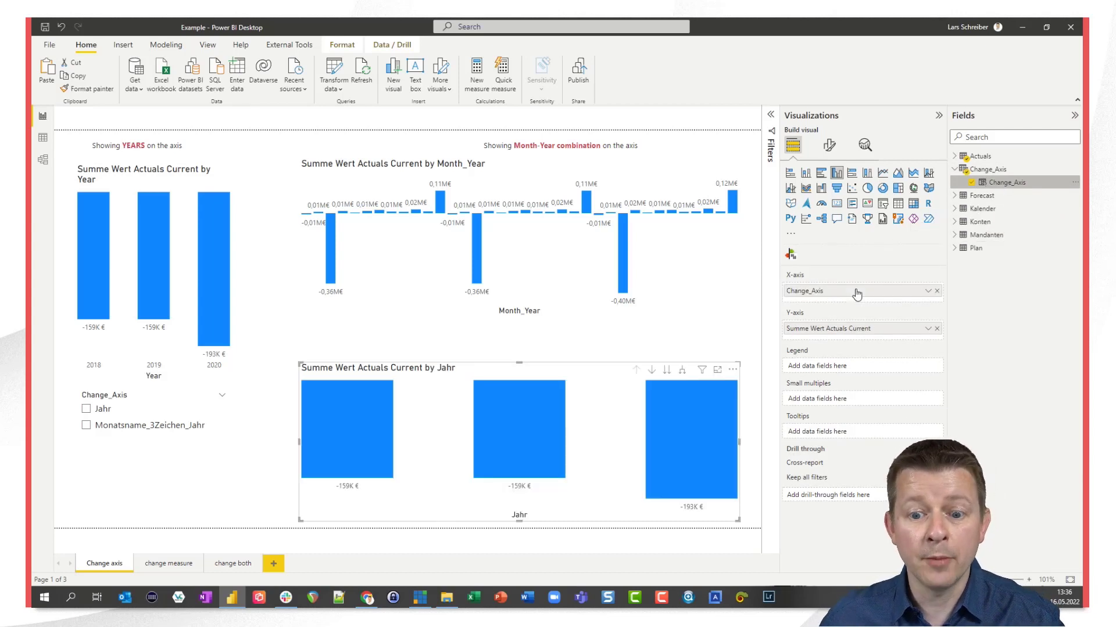
Toggle the Change_Axis slicer between Jahr and Monatsname_3Zeichen_Jahr, ending on Monatsname_3Zeichen_Jahr
{"action": "left_click", "coordinate": [86, 410]}
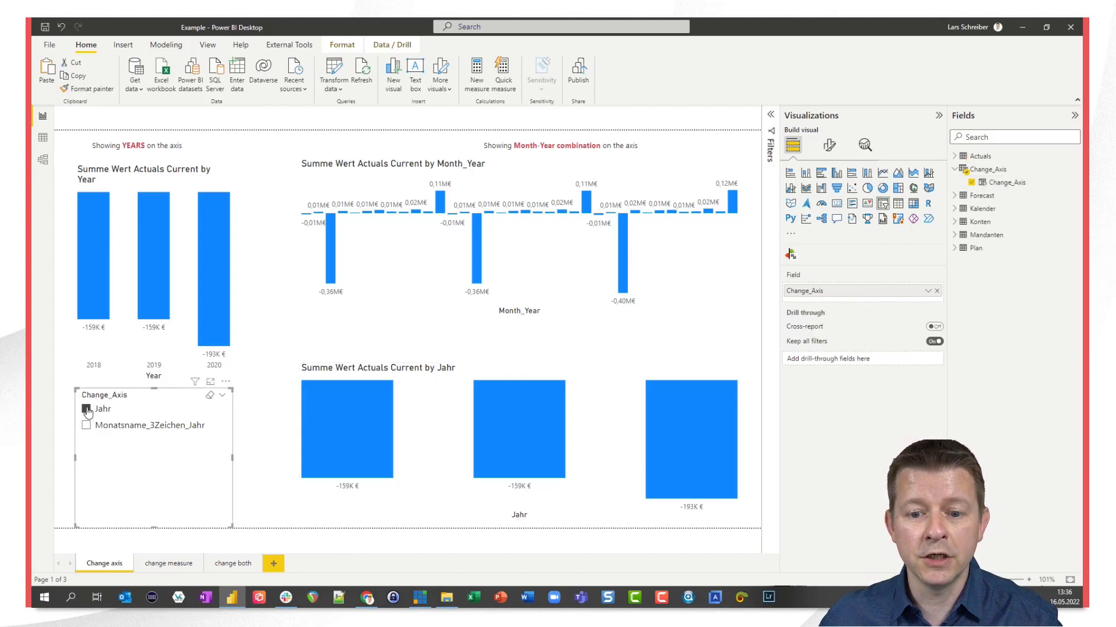
{"action": "left_click", "coordinate": [87, 426]}
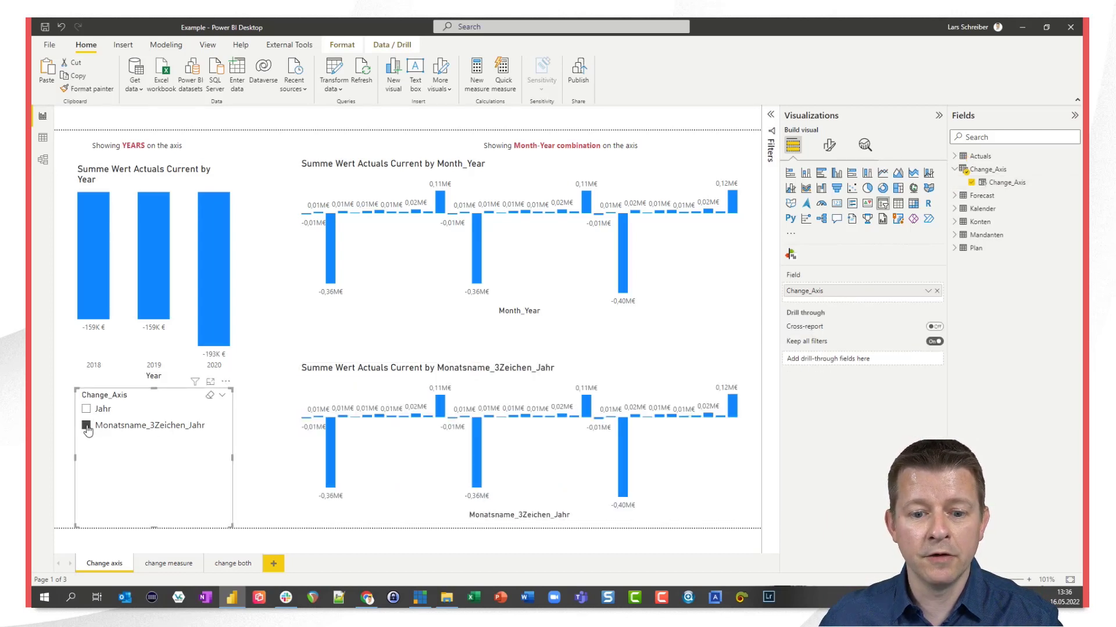
{"action": "left_click", "coordinate": [87, 410]}
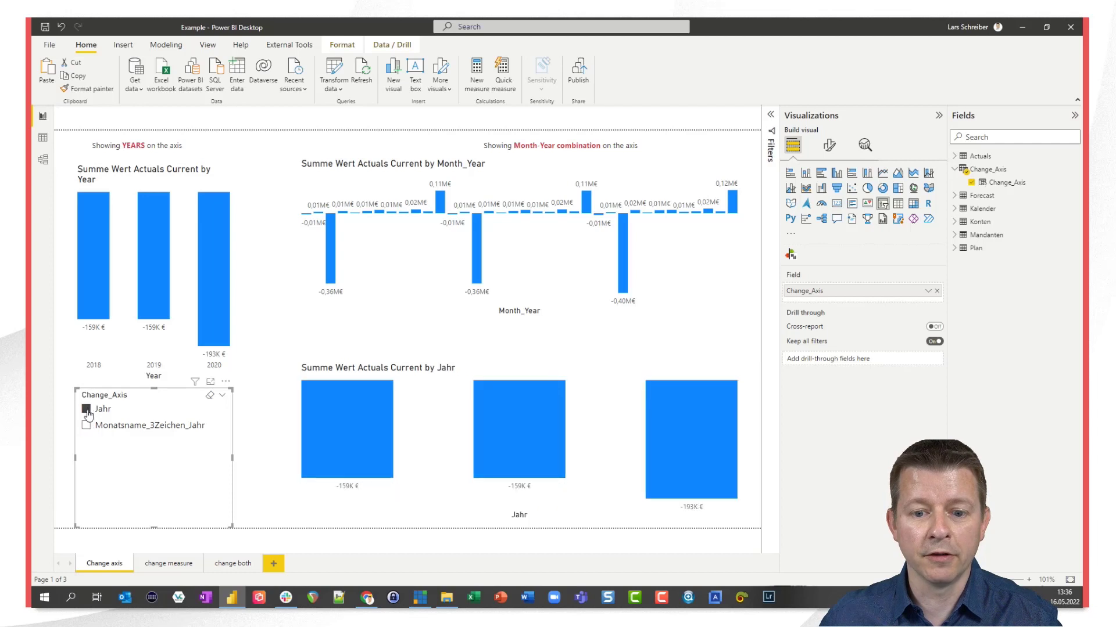
{"action": "left_click", "coordinate": [87, 426]}
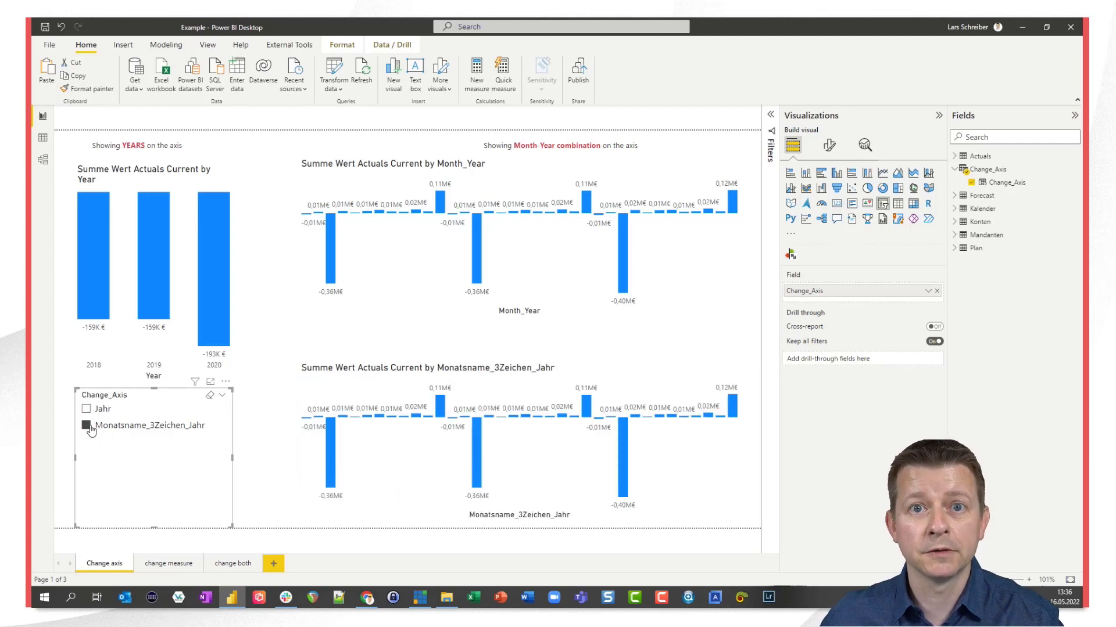
Go to the change measure page and select the Actuals by Jahr chart
{"action": "left_click", "coordinate": [169, 564]}
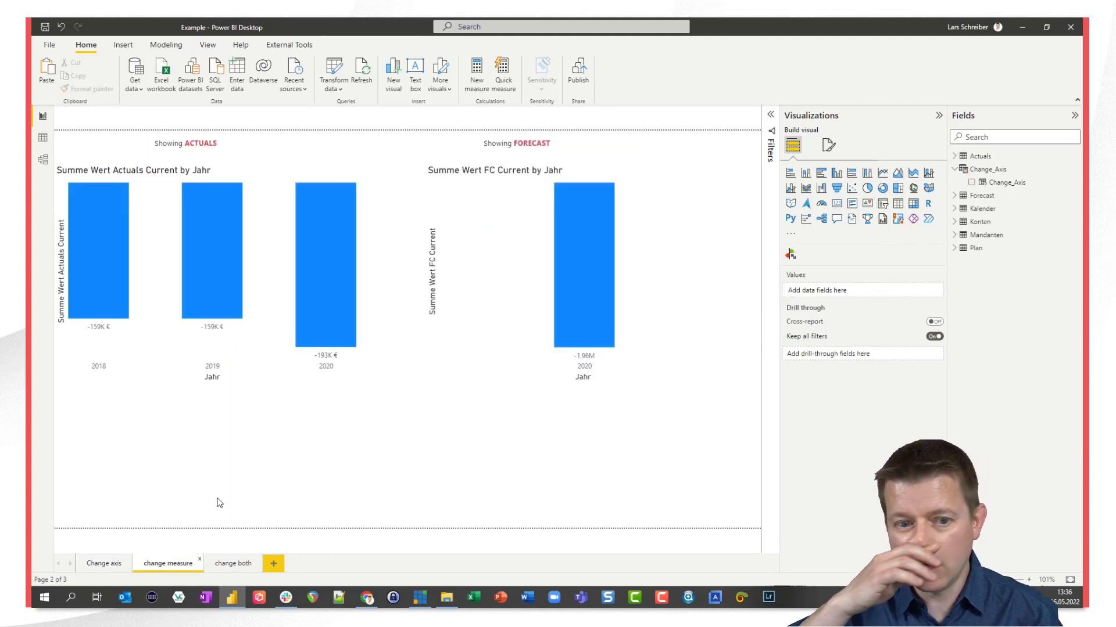
{"action": "left_click", "coordinate": [270, 196]}
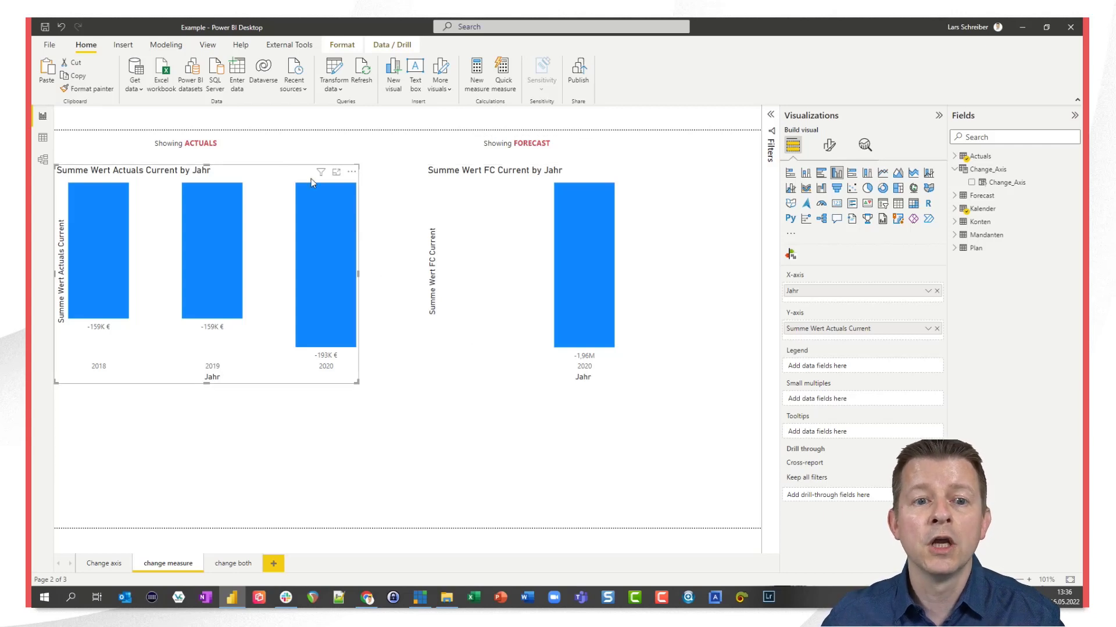
{"action": "left_click", "coordinate": [166, 46]}
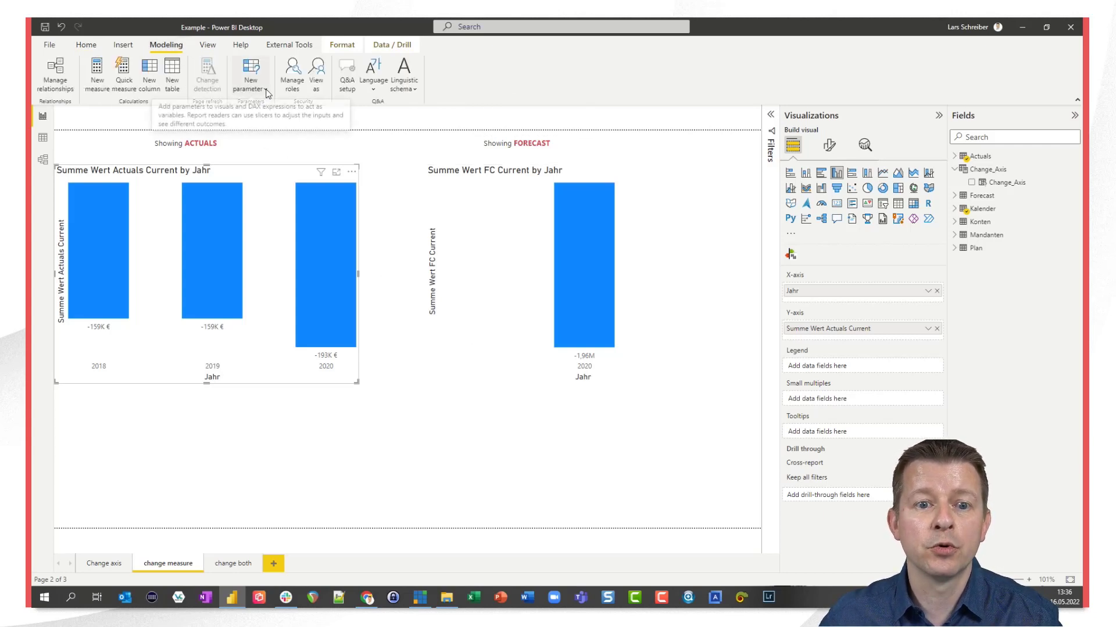
Start a new Fields parameter and name it Change_Measures
{"action": "left_click", "coordinate": [261, 96]}
{"action": "left_click", "coordinate": [250, 123]}
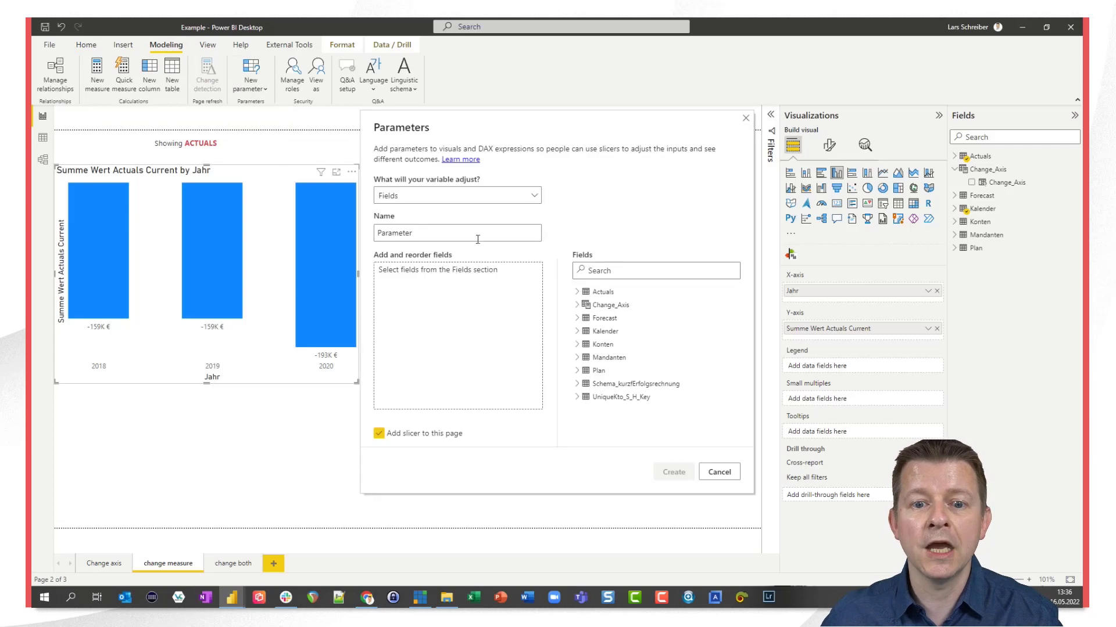
{"action": "left_click", "coordinate": [534, 196]}
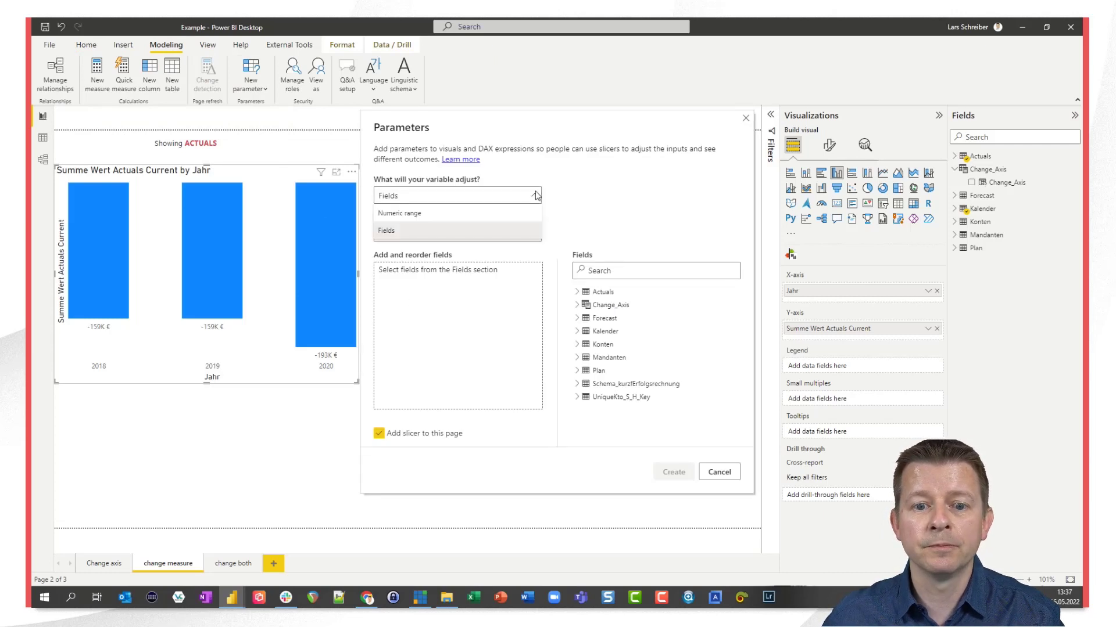
{"action": "left_click", "coordinate": [416, 233]}
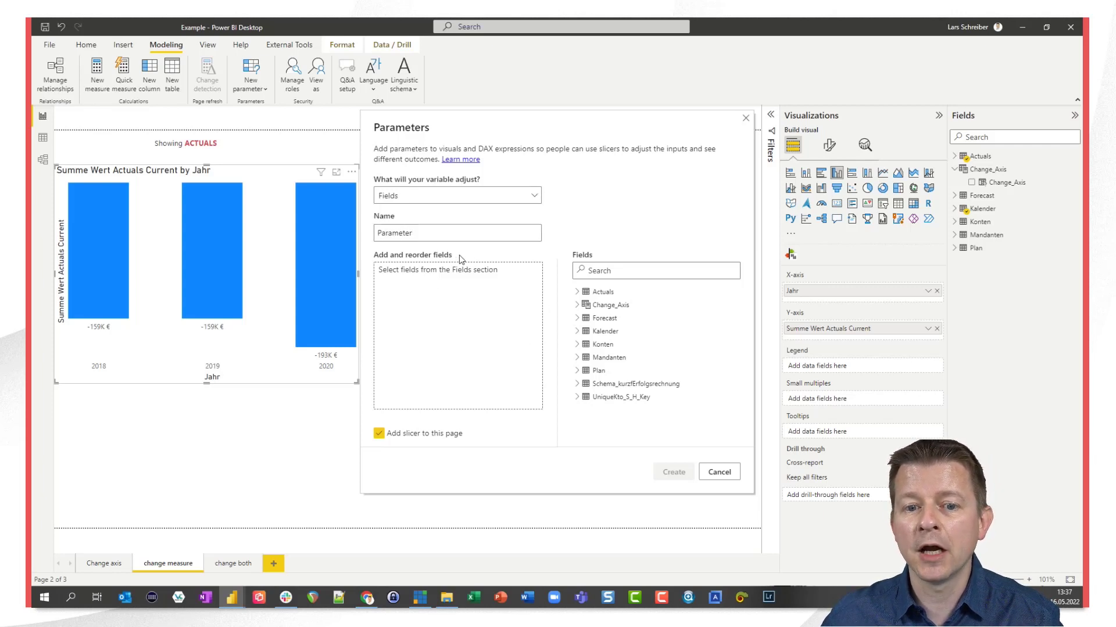
{"action": "left_click_drag", "start_coordinate": [417, 233], "coordinate": [344, 240]}
{"action": "type", "text": "Change_Measures"}
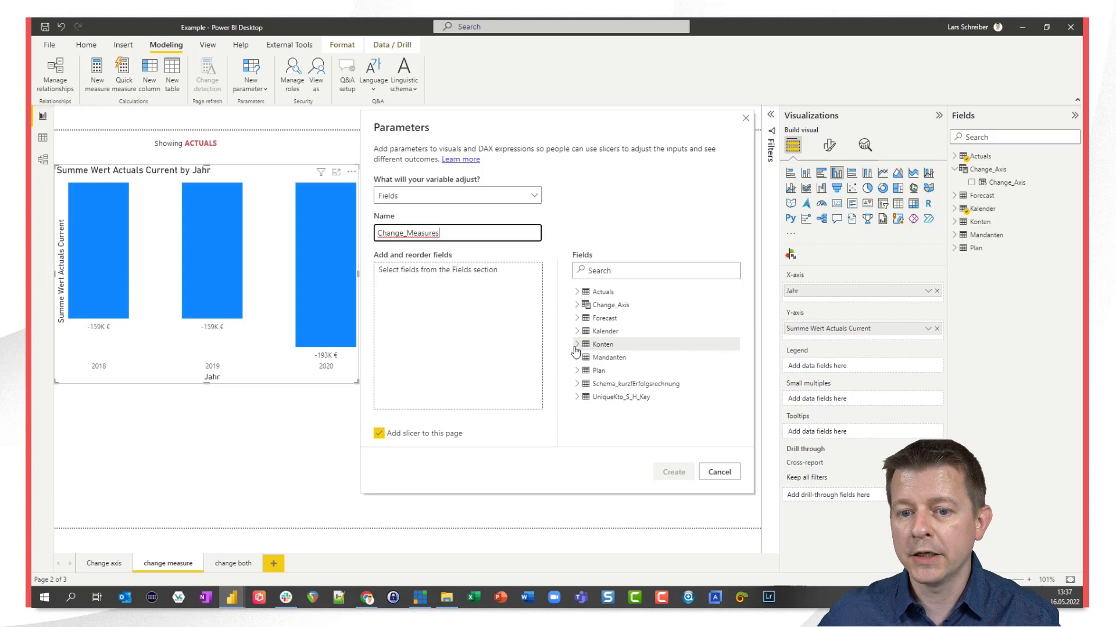
Add Summe Wert Actuals Current and Summe Wert FC Current, then create the parameter with its slicer
{"action": "left_click", "coordinate": [577, 291]}
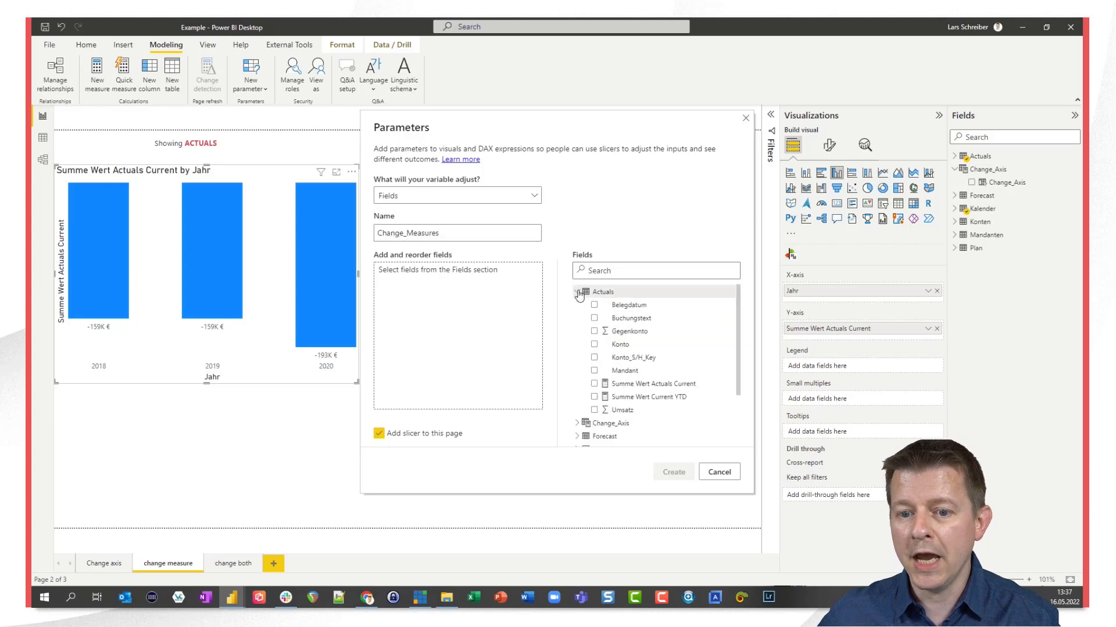
{"action": "left_click", "coordinate": [594, 384]}
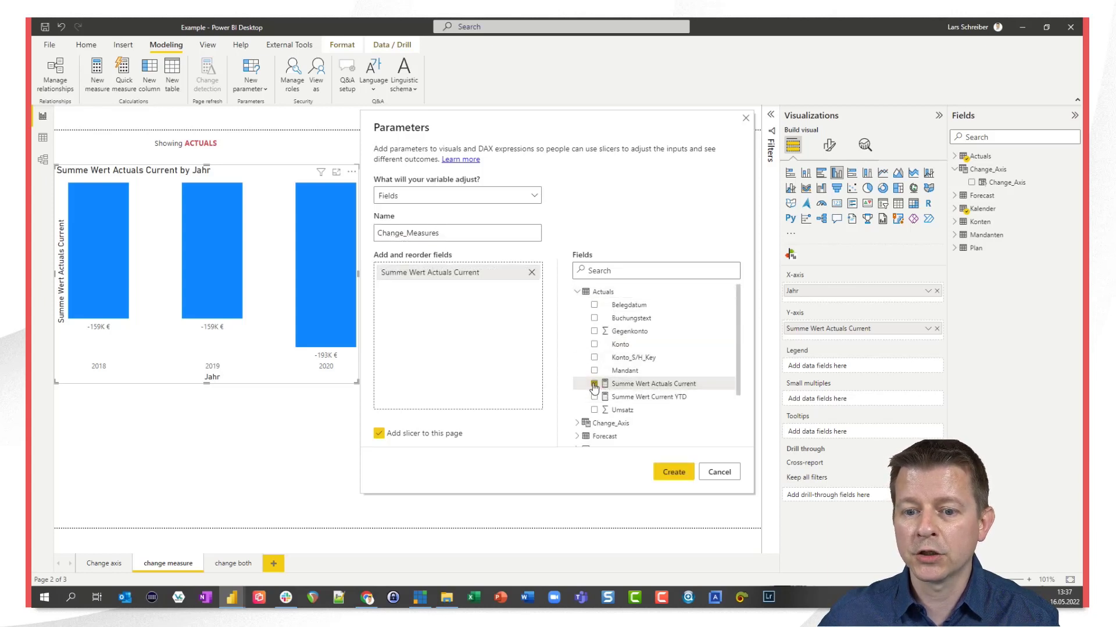
{"action": "left_click", "coordinate": [577, 291]}
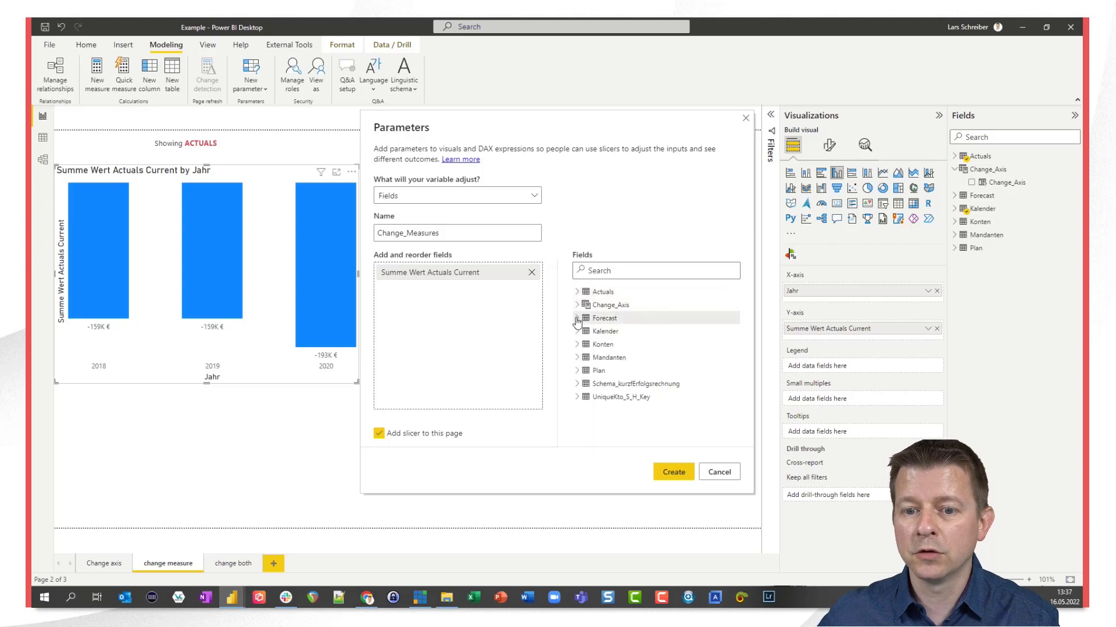
{"action": "left_click", "coordinate": [577, 319]}
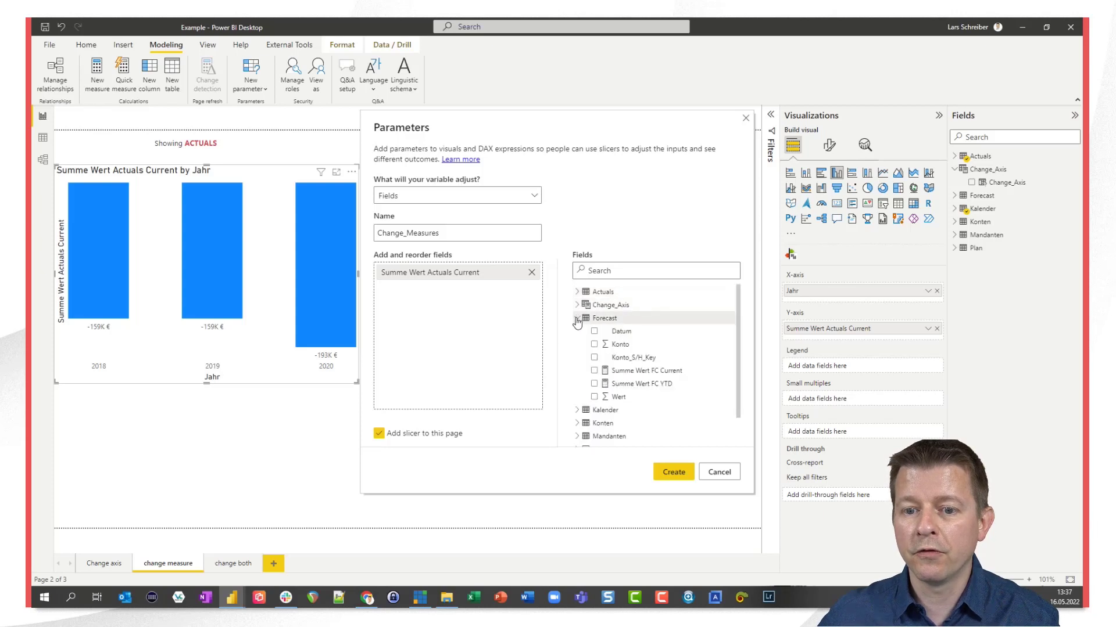
{"action": "left_click", "coordinate": [594, 371]}
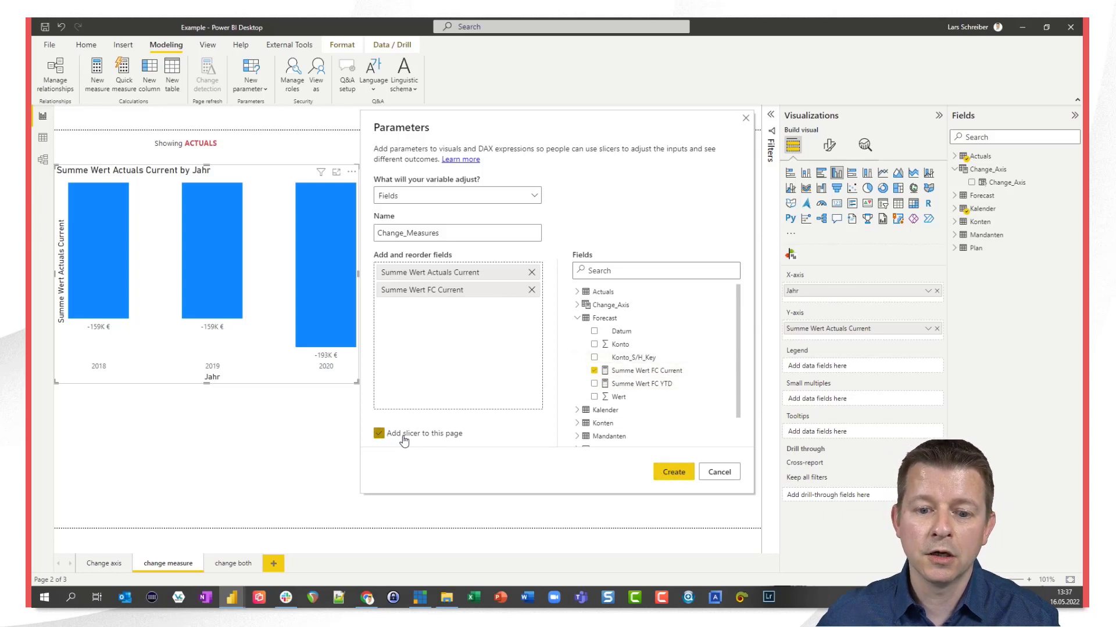
{"action": "left_click", "coordinate": [673, 473]}
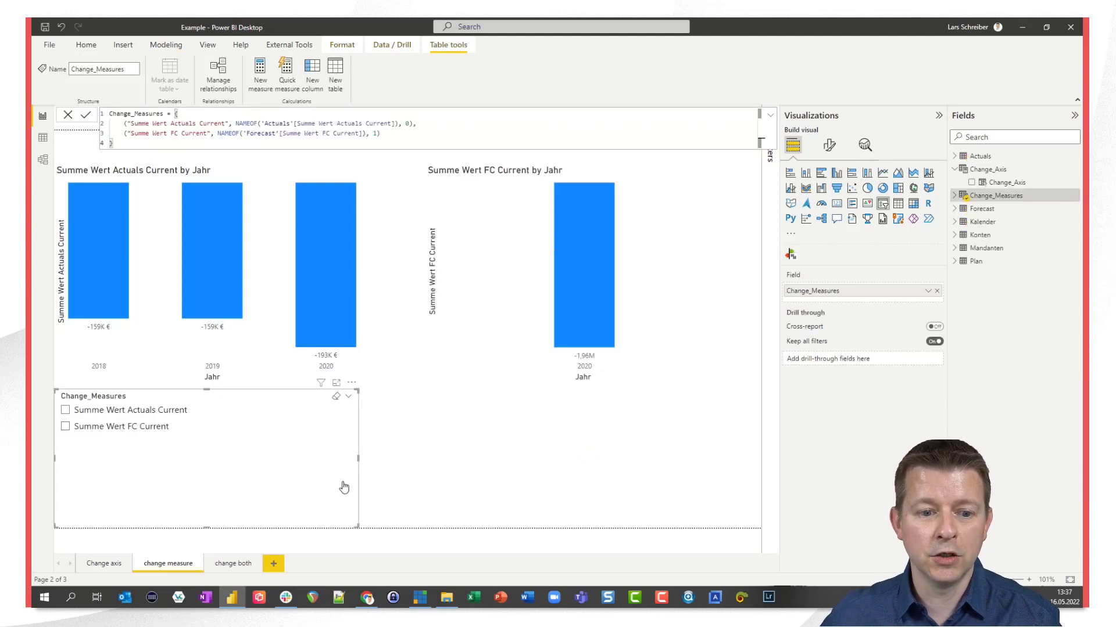
Narrow the Change_Measures slicer and place a copy of the Actuals chart in the lower middle
{"action": "left_click_drag", "start_coordinate": [358, 459], "coordinate": [227, 444]}
{"action": "left_click", "coordinate": [269, 331]}
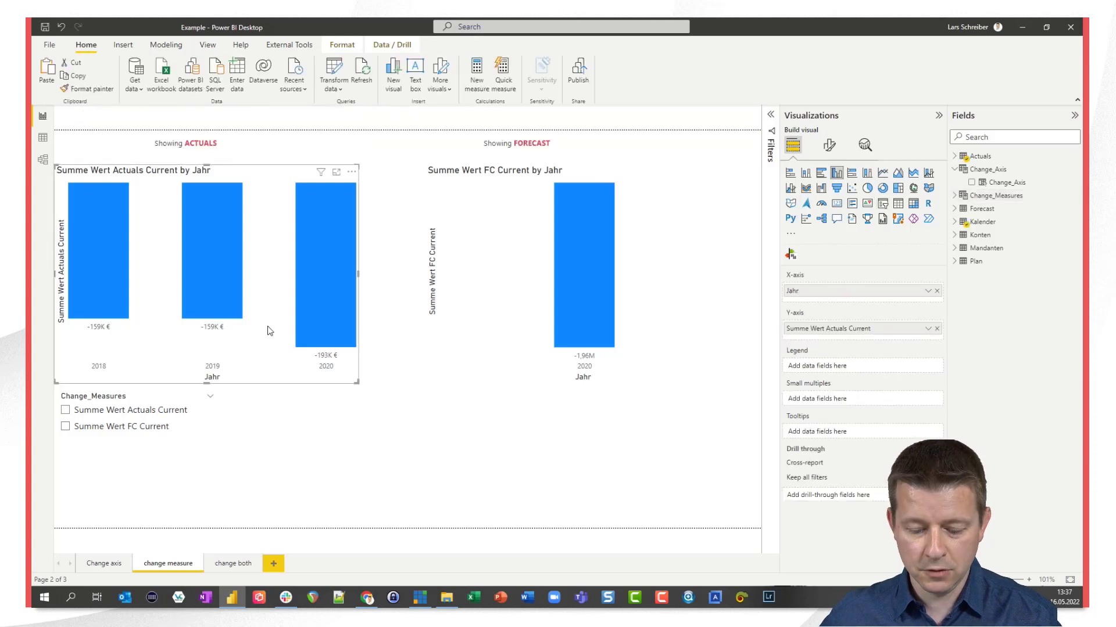
{"action": "key", "text": "ctrl+c"}
{"action": "key", "text": "ctrl+v"}
{"action": "left_click_drag", "start_coordinate": [268, 271], "coordinate": [469, 401]}
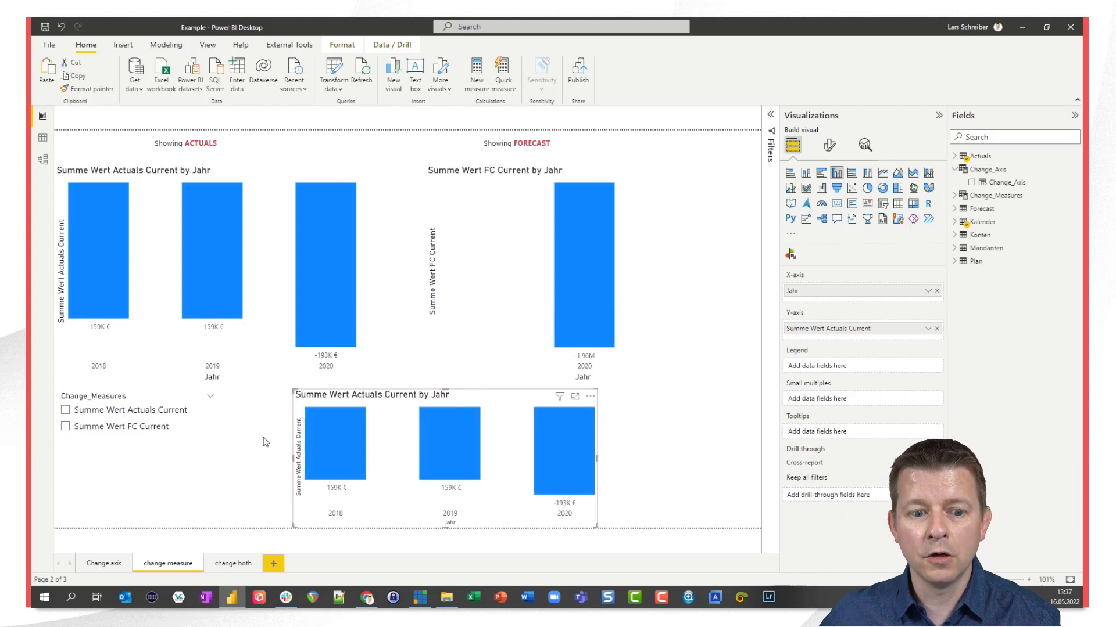
{"action": "left_click", "coordinate": [200, 457]}
Plot Change_Measures as the copy's values and switch the slicer to Summe Wert FC Current
{"action": "left_click", "coordinate": [482, 456]}
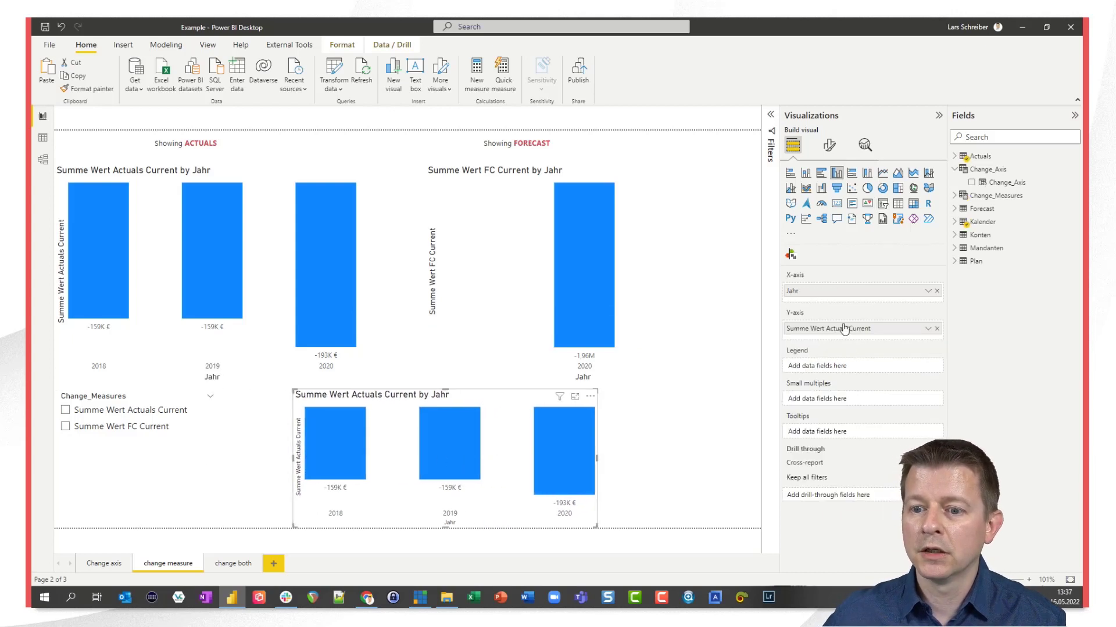
{"action": "left_click", "coordinate": [937, 329]}
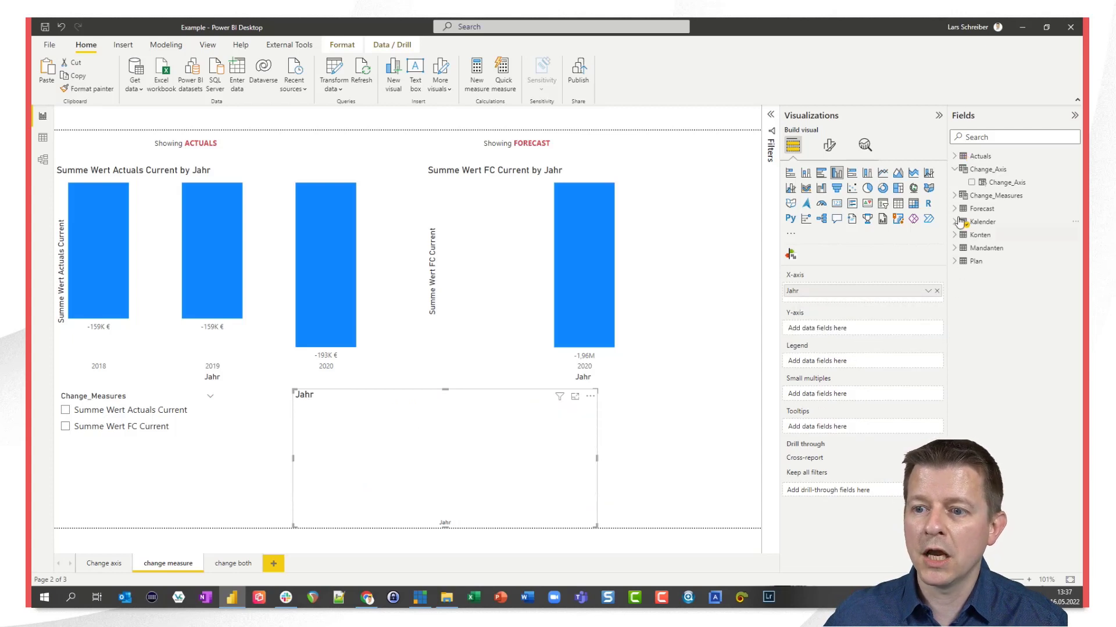
{"action": "left_click", "coordinate": [955, 195]}
{"action": "left_click_drag", "start_coordinate": [997, 211], "coordinate": [838, 333]}
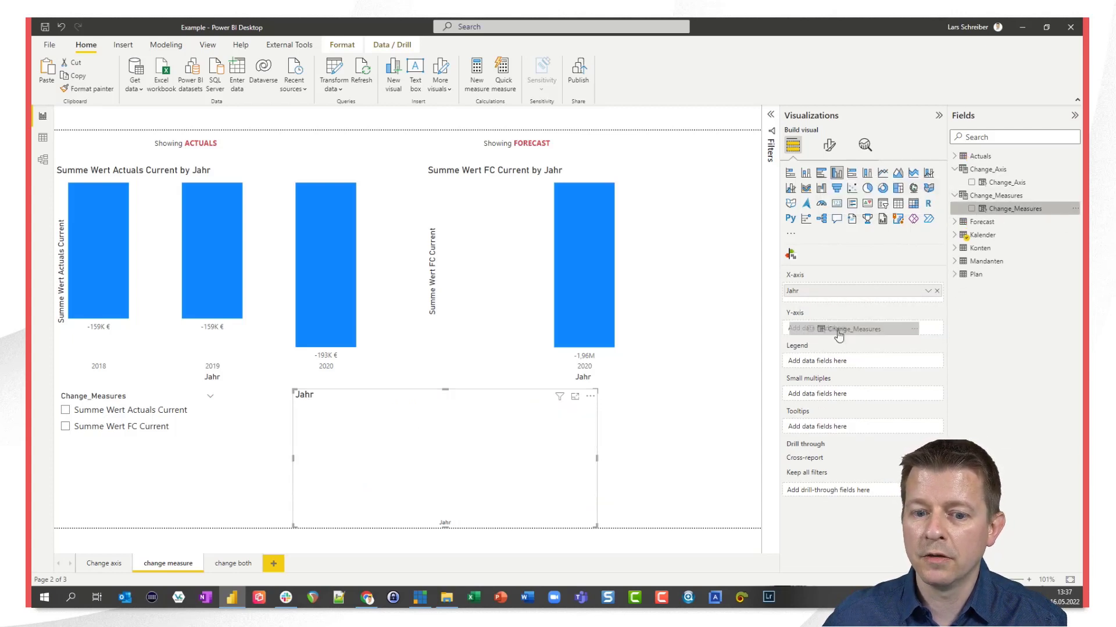
{"action": "left_click", "coordinate": [65, 411]}
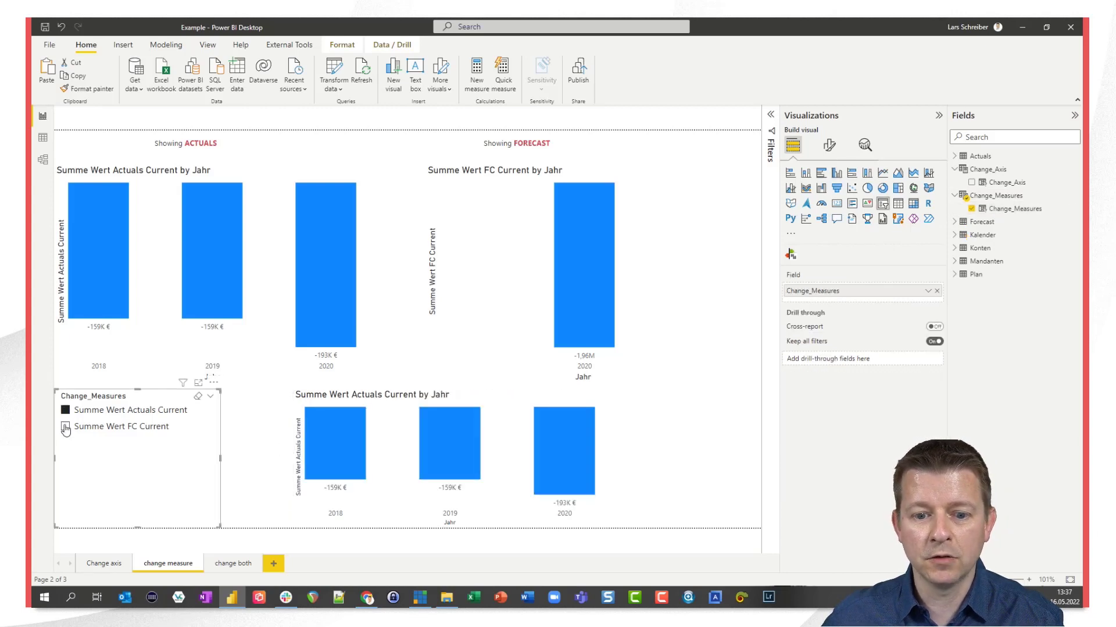
{"action": "left_click", "coordinate": [66, 428]}
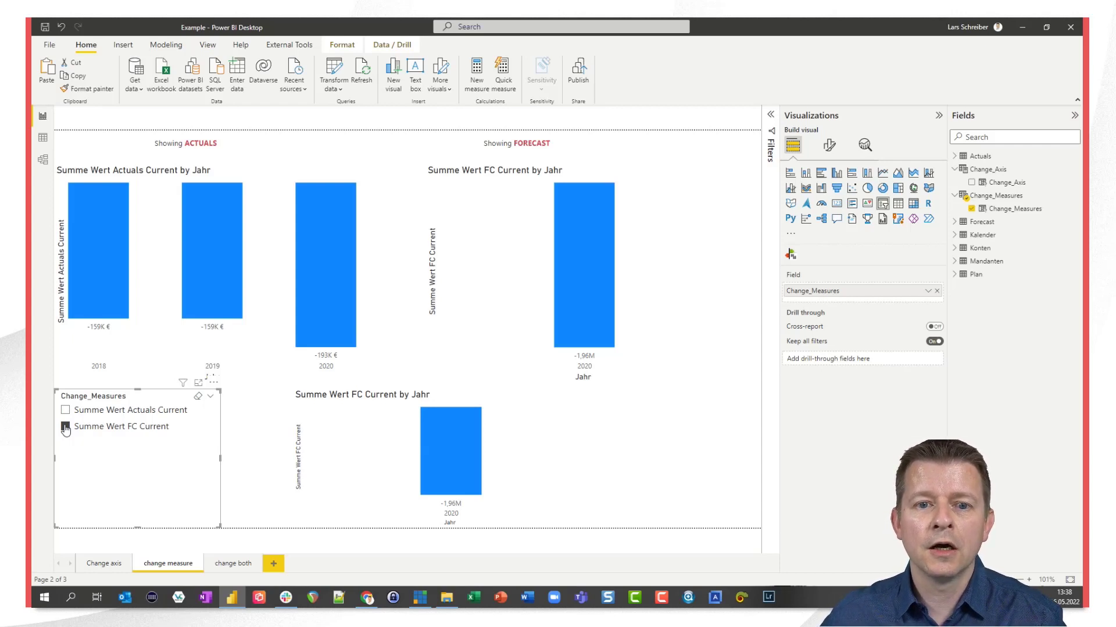
{"action": "left_click", "coordinate": [166, 46]}
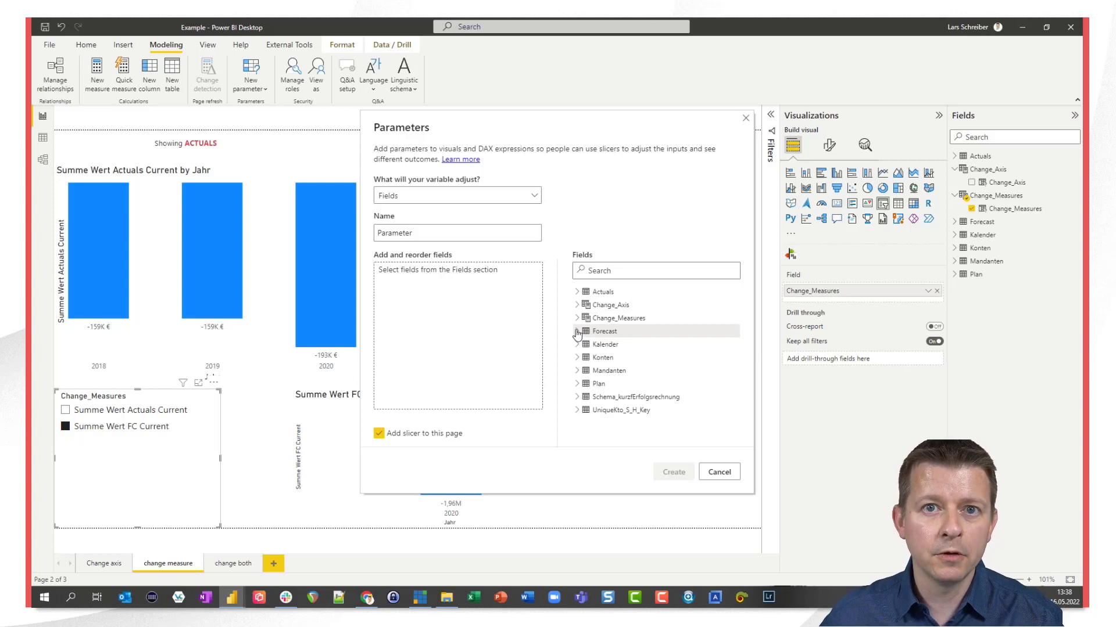
{"action": "left_click", "coordinate": [746, 118]}
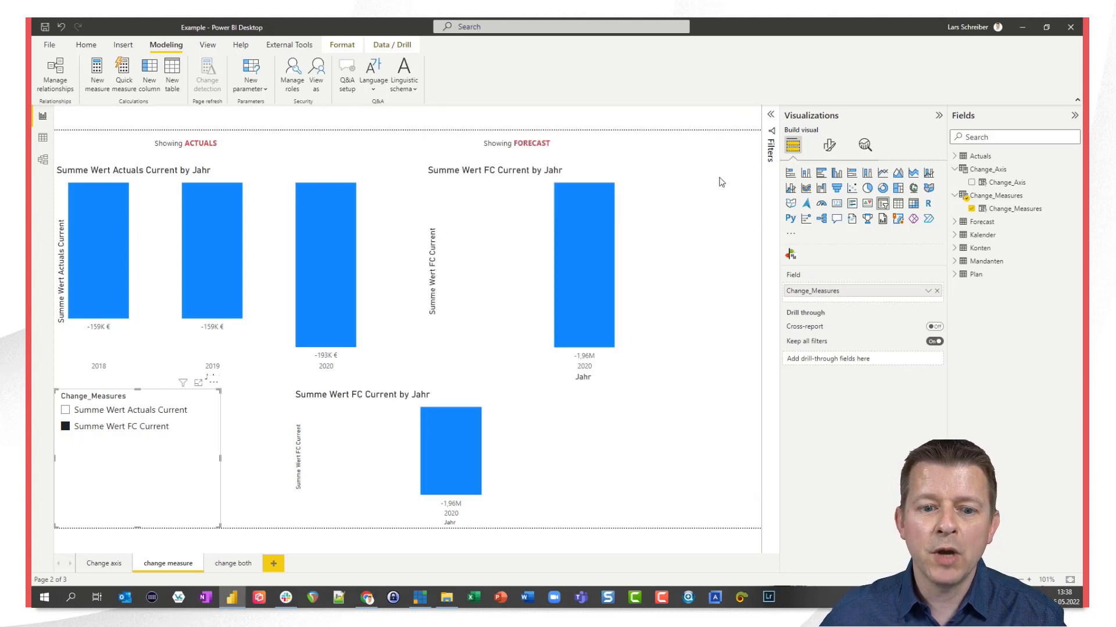
{"action": "left_click", "coordinate": [563, 439]}
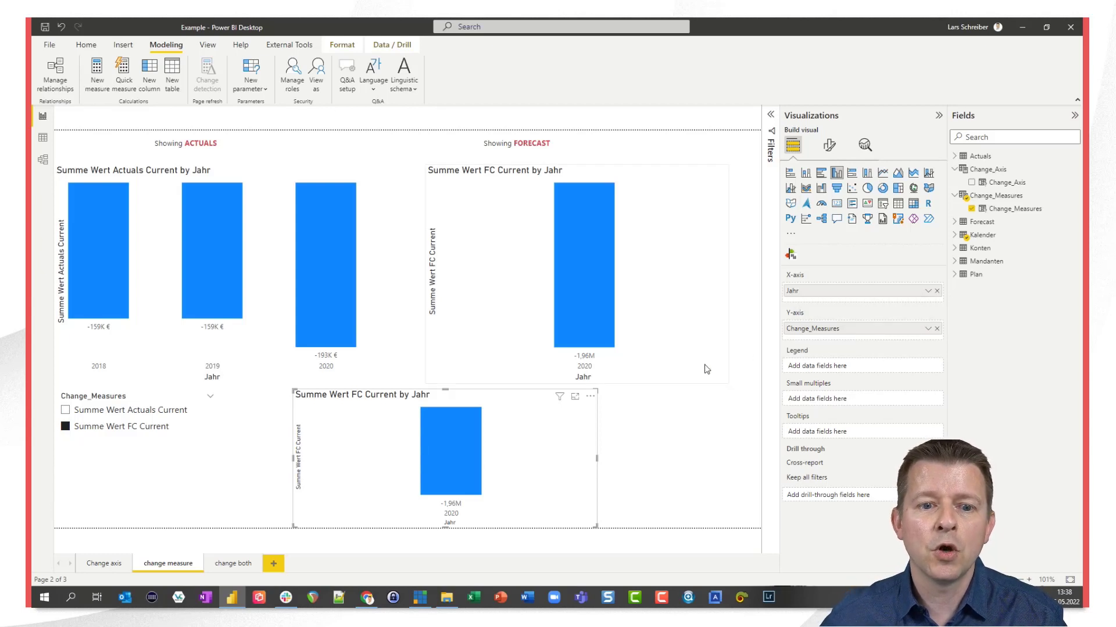
On the change both page, give the empty chart Change_Axis as axis and Change_Measures as values
{"action": "left_click", "coordinate": [233, 564]}
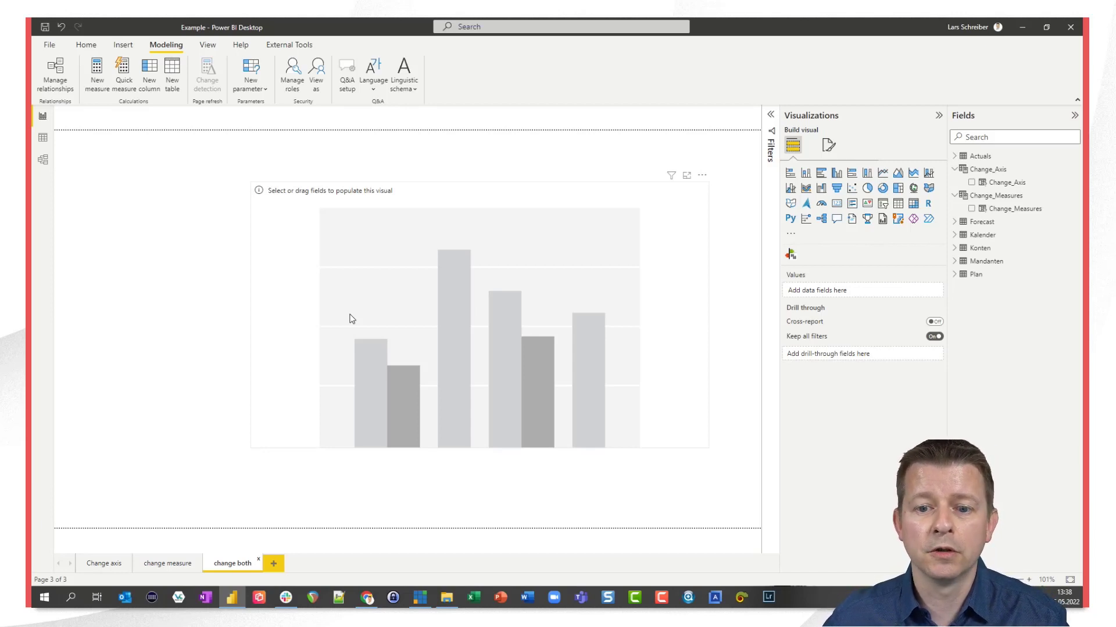
{"action": "left_click", "coordinate": [401, 311]}
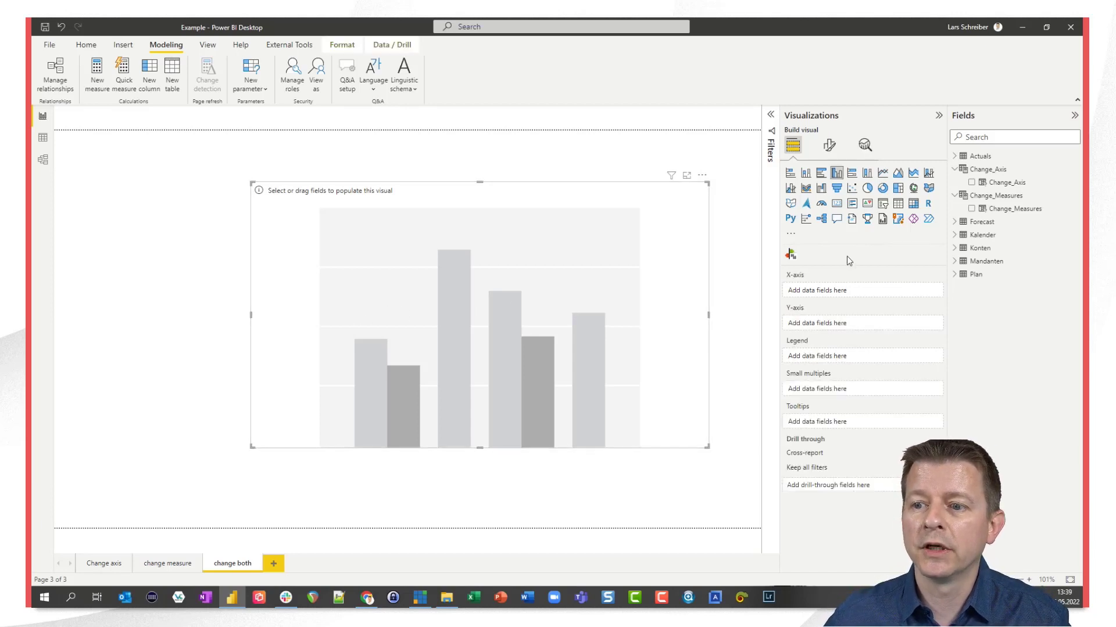
{"action": "left_click_drag", "start_coordinate": [1012, 185], "coordinate": [866, 291]}
{"action": "left_click_drag", "start_coordinate": [1023, 213], "coordinate": [868, 333]}
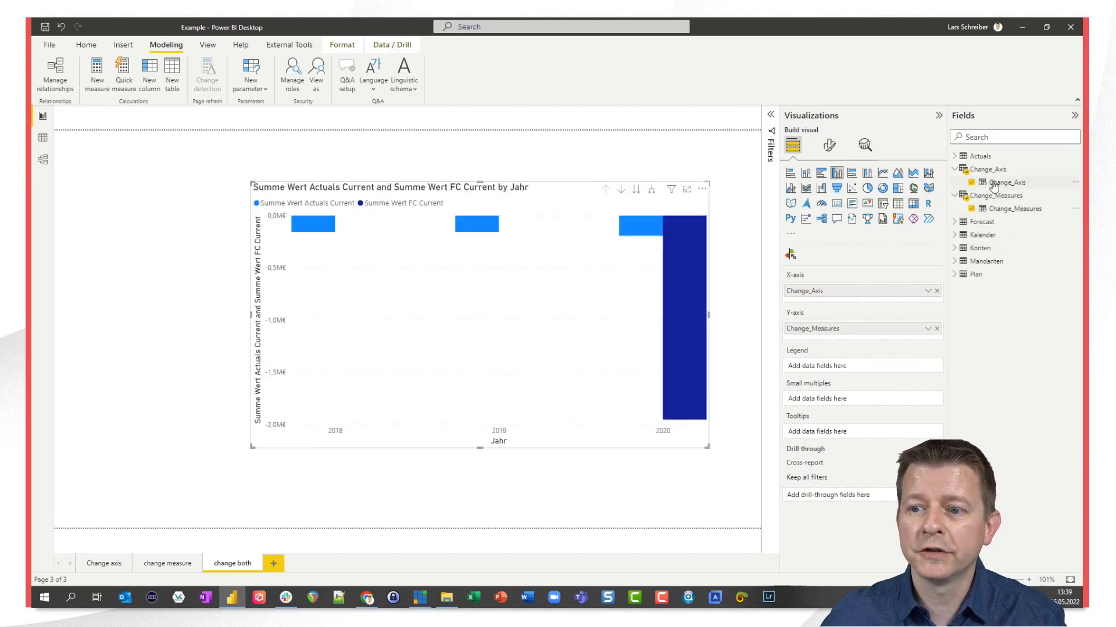
Add a Change_Axis slicer, shrink it and move it below the chart
{"action": "left_click_drag", "start_coordinate": [1004, 183], "coordinate": [124, 209]}
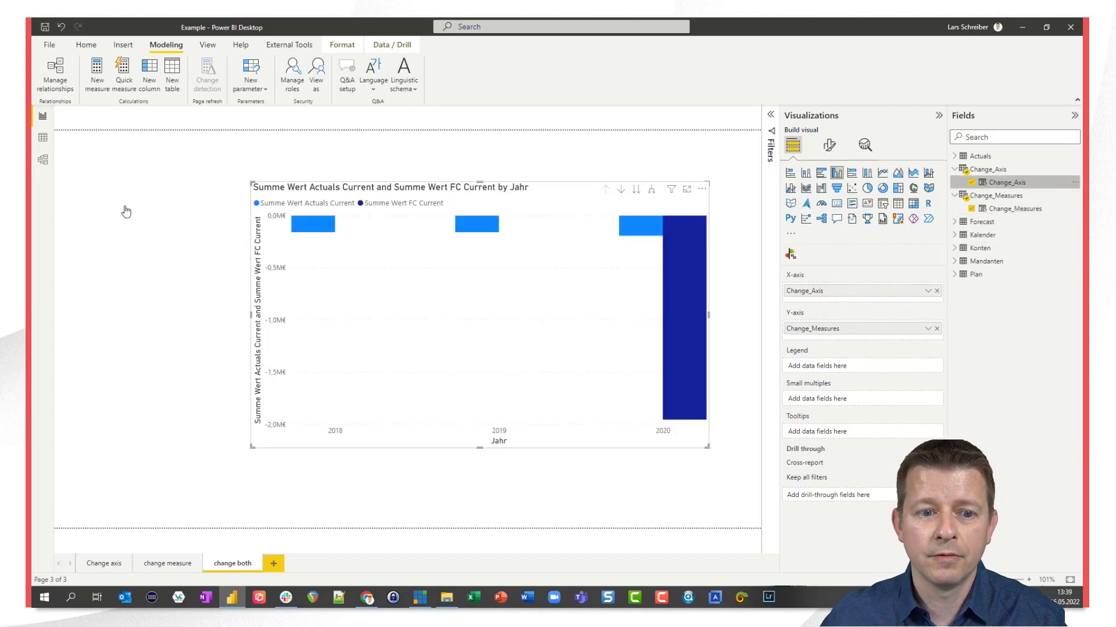
{"action": "left_click", "coordinate": [883, 203]}
{"action": "left_click_drag", "start_coordinate": [507, 451], "coordinate": [204, 244]}
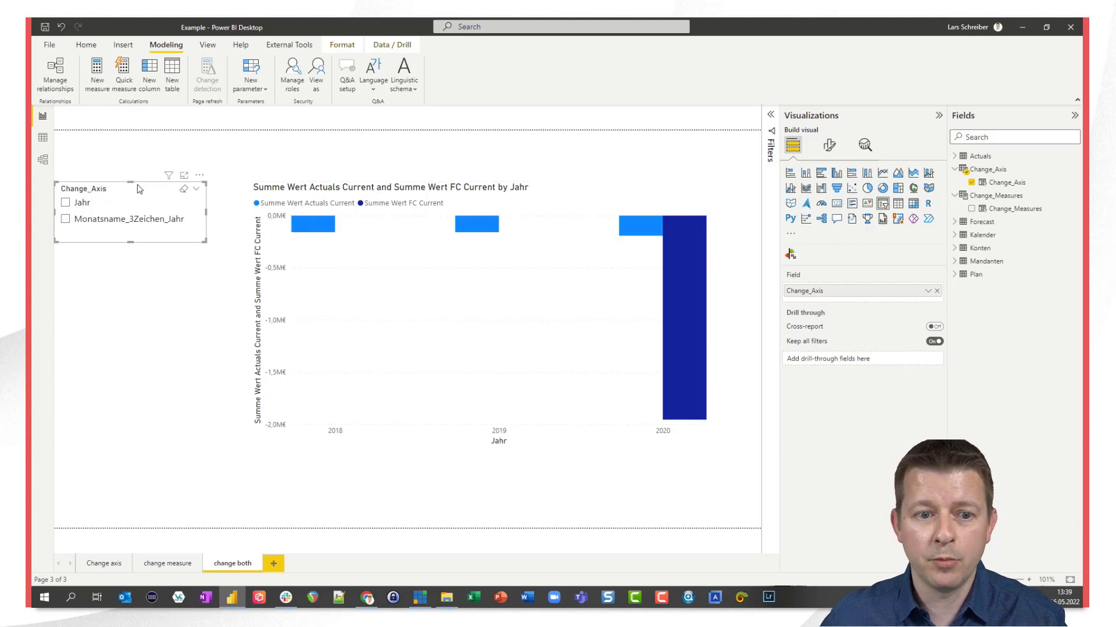
{"action": "left_click_drag", "start_coordinate": [138, 189], "coordinate": [516, 464]}
{"action": "left_click", "coordinate": [186, 257]}
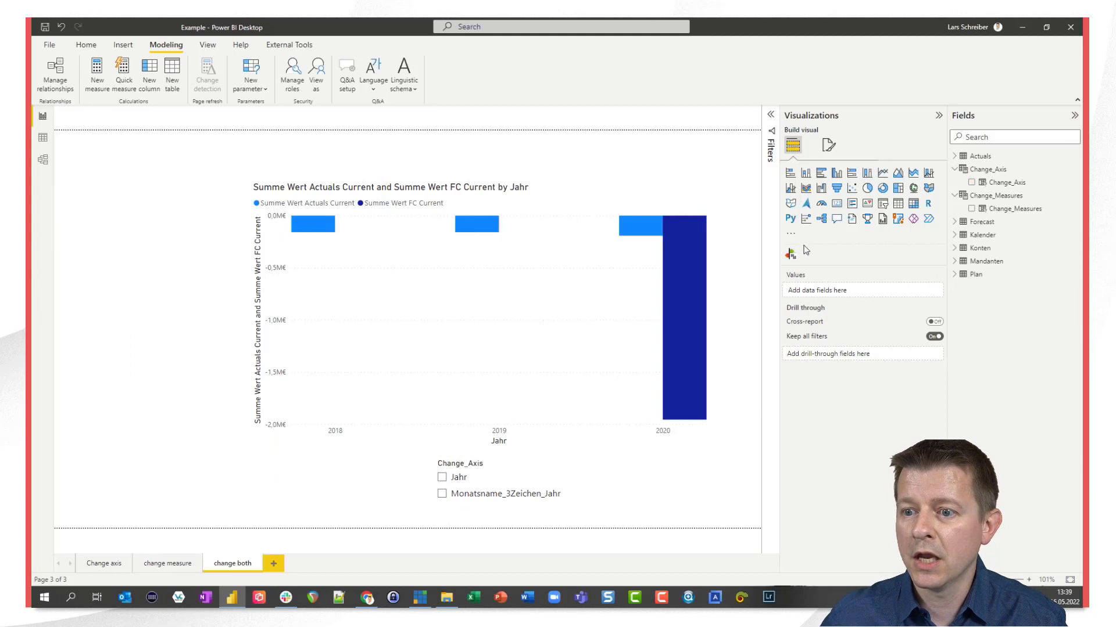
Add a Change_Measures visual, shrink it and turn it into a slicer
{"action": "left_click", "coordinate": [972, 209]}
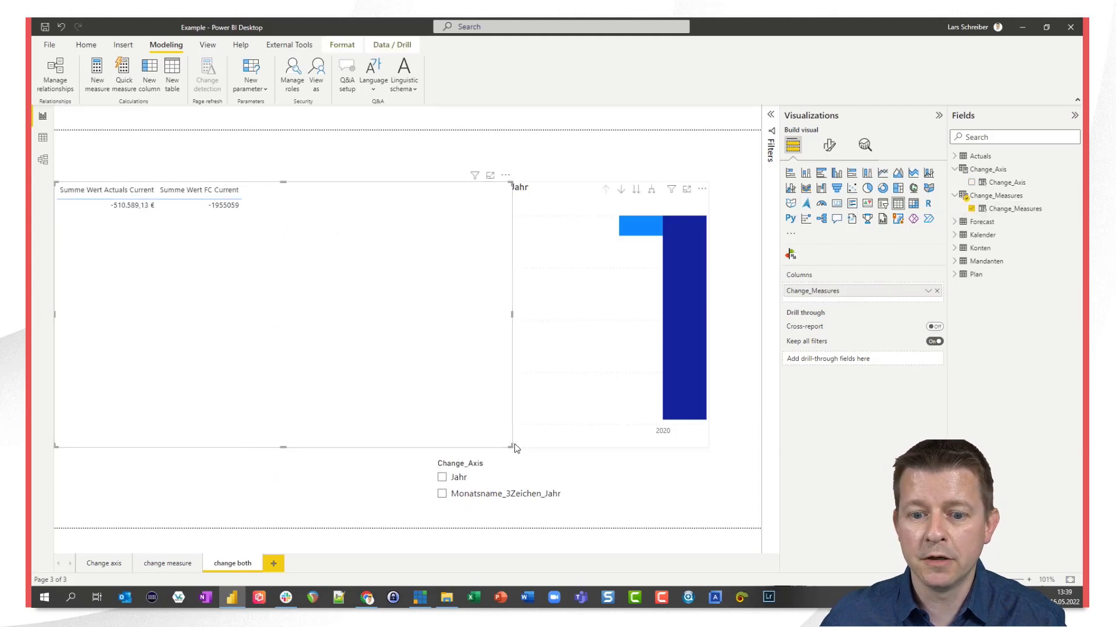
{"action": "left_click_drag", "start_coordinate": [512, 447], "coordinate": [232, 241]}
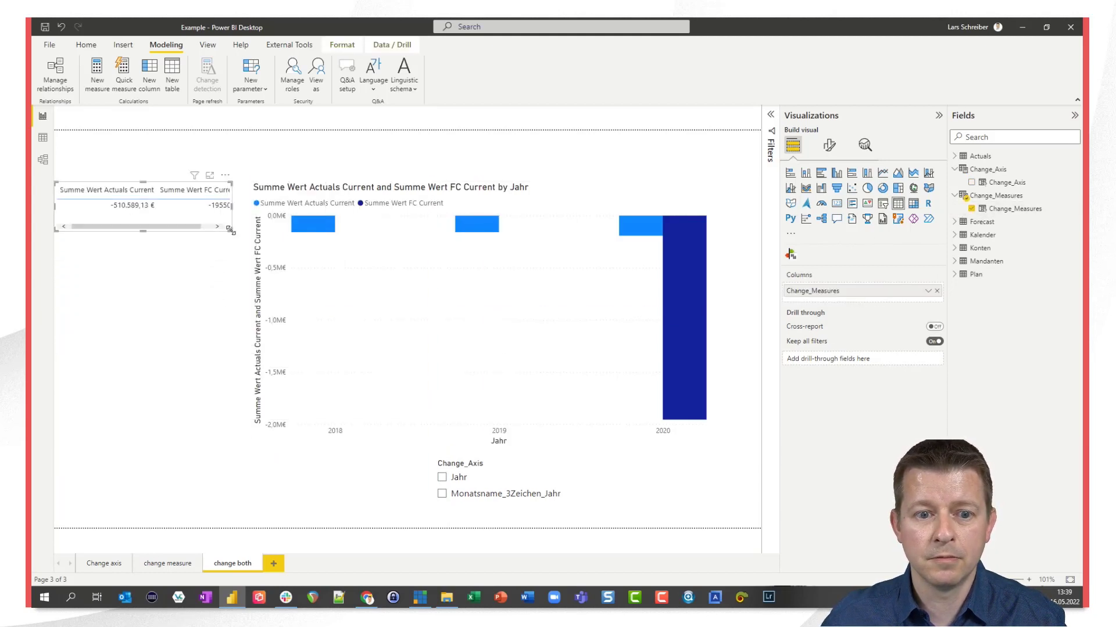
{"action": "left_click", "coordinate": [883, 203]}
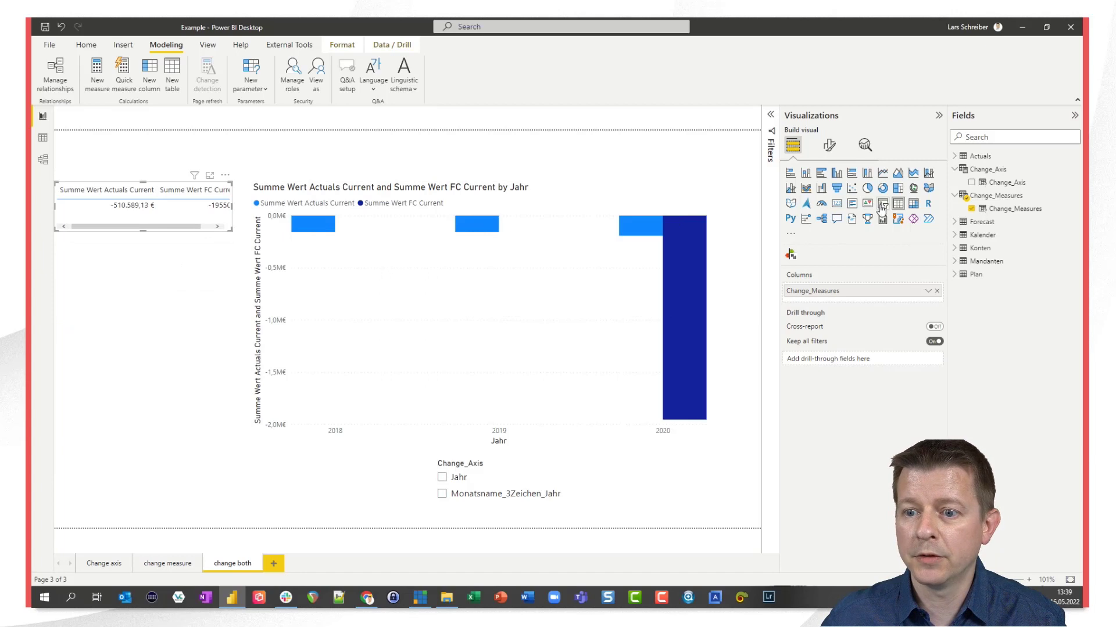
{"action": "left_click", "coordinate": [236, 237]}
{"action": "left_click", "coordinate": [229, 232]}
{"action": "left_click_drag", "start_coordinate": [230, 231], "coordinate": [232, 244]}
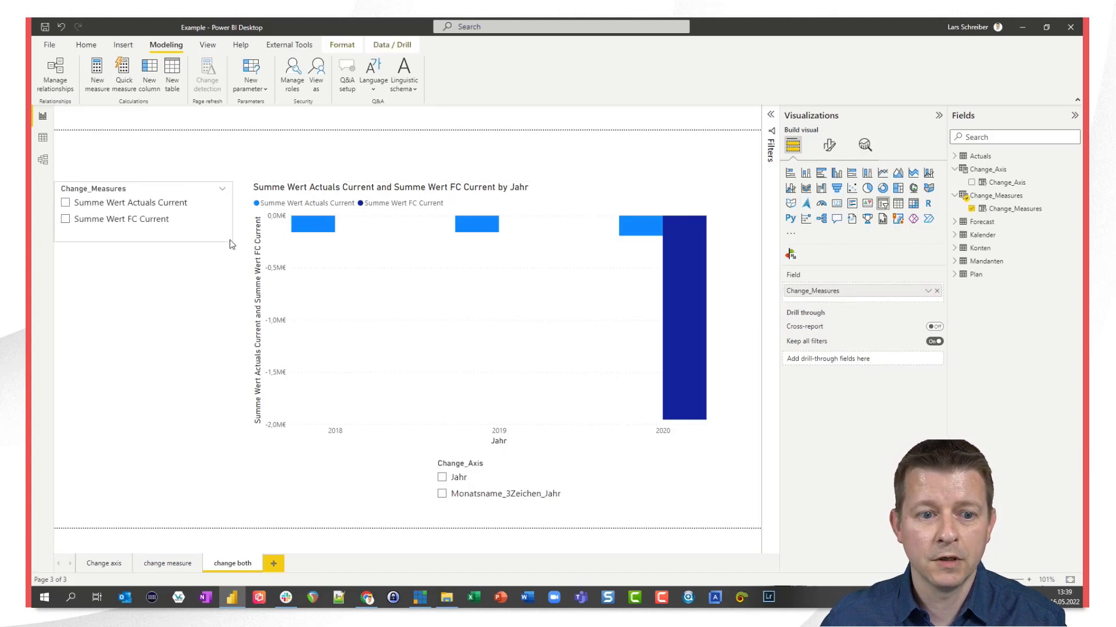
Set the slicers to Summe Wert Actuals Current and Monatsname_3Zeichen_Jahr
{"action": "left_click", "coordinate": [65, 219]}
{"action": "left_click", "coordinate": [65, 203]}
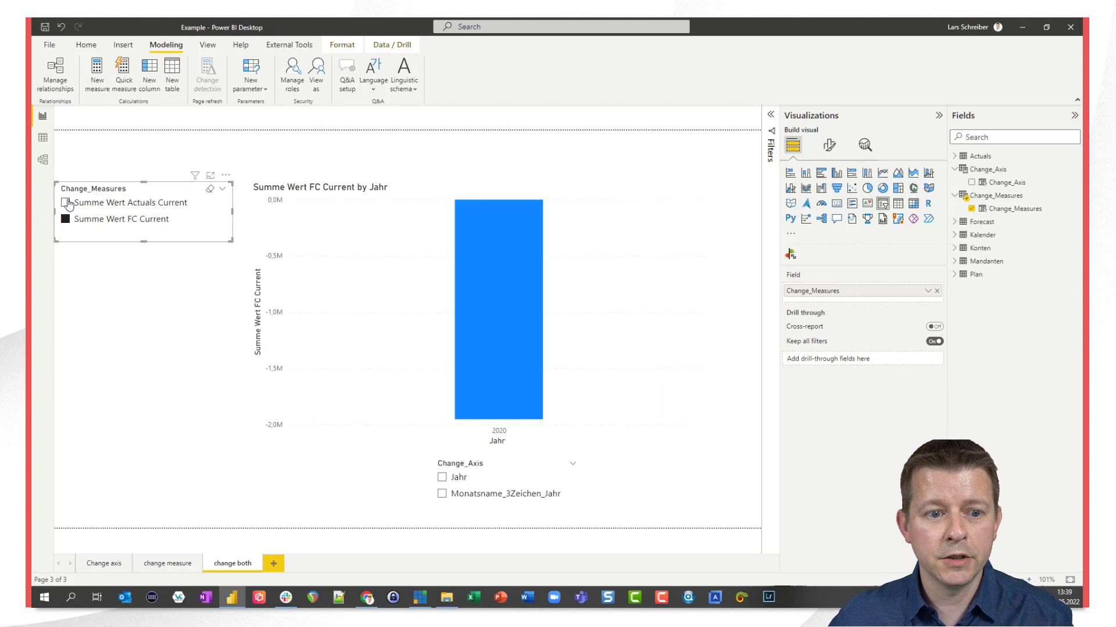
{"action": "left_click", "coordinate": [442, 478]}
{"action": "left_click", "coordinate": [442, 494]}
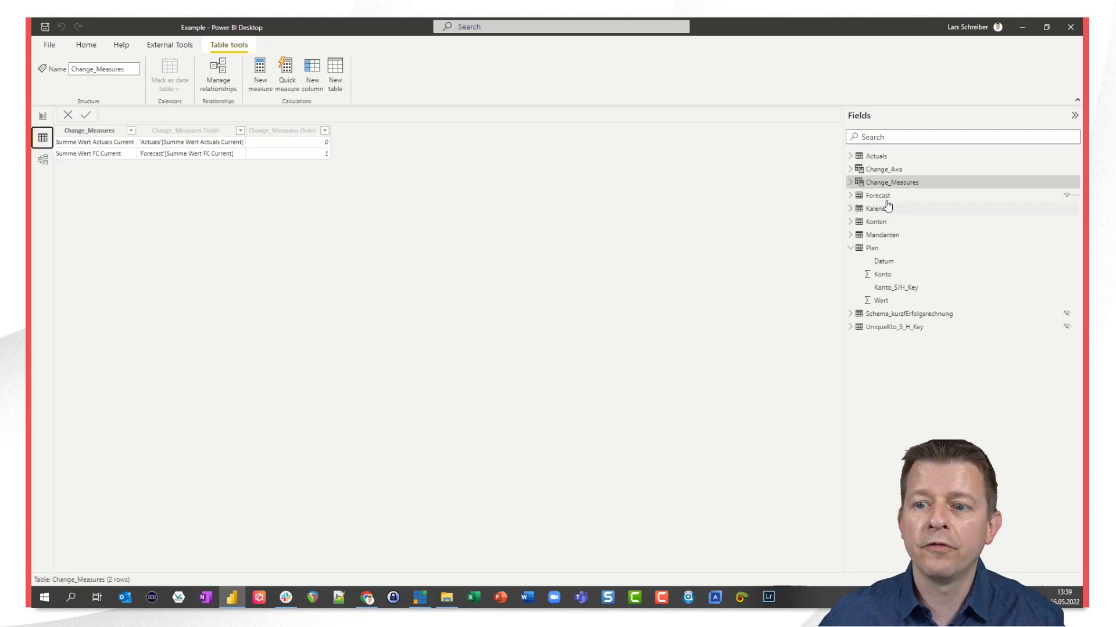
Expand Change_Axis in the Fields pane and open the table to show its DAX formula
{"action": "mouse_move", "coordinate": [878, 173]}
{"action": "left_click", "coordinate": [850, 169]}
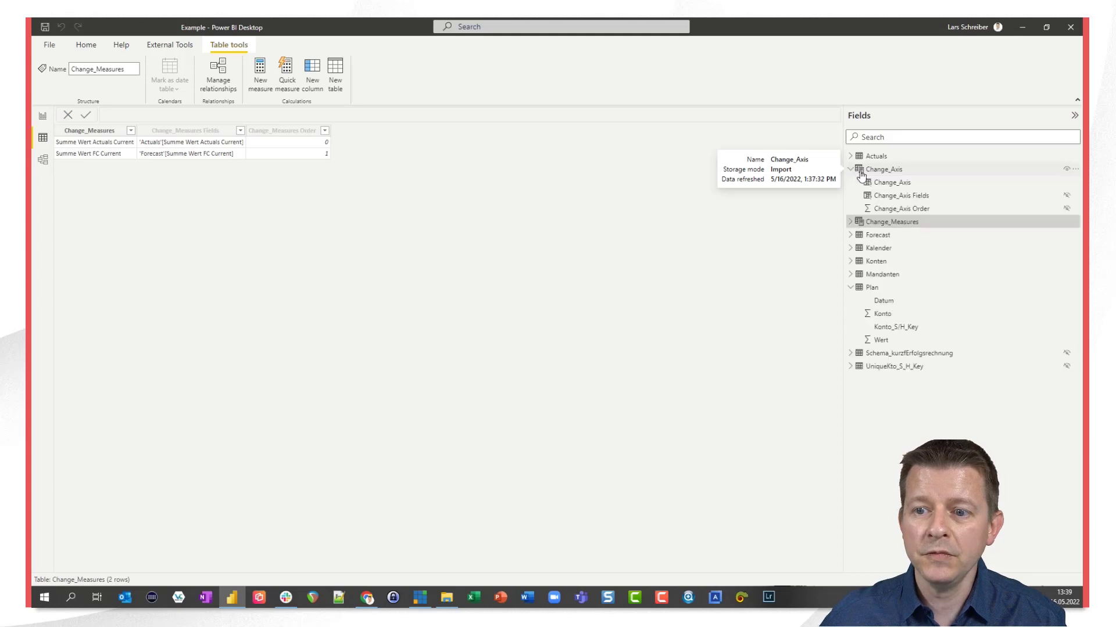
{"action": "left_click", "coordinate": [888, 172]}
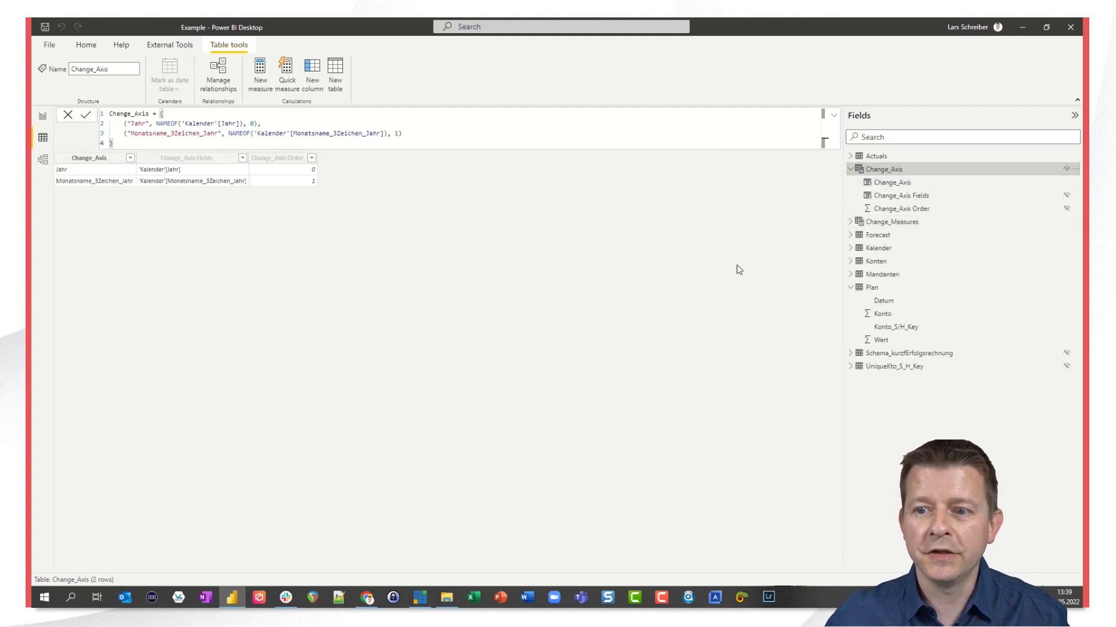
{"action": "mouse_move", "coordinate": [904, 179]}
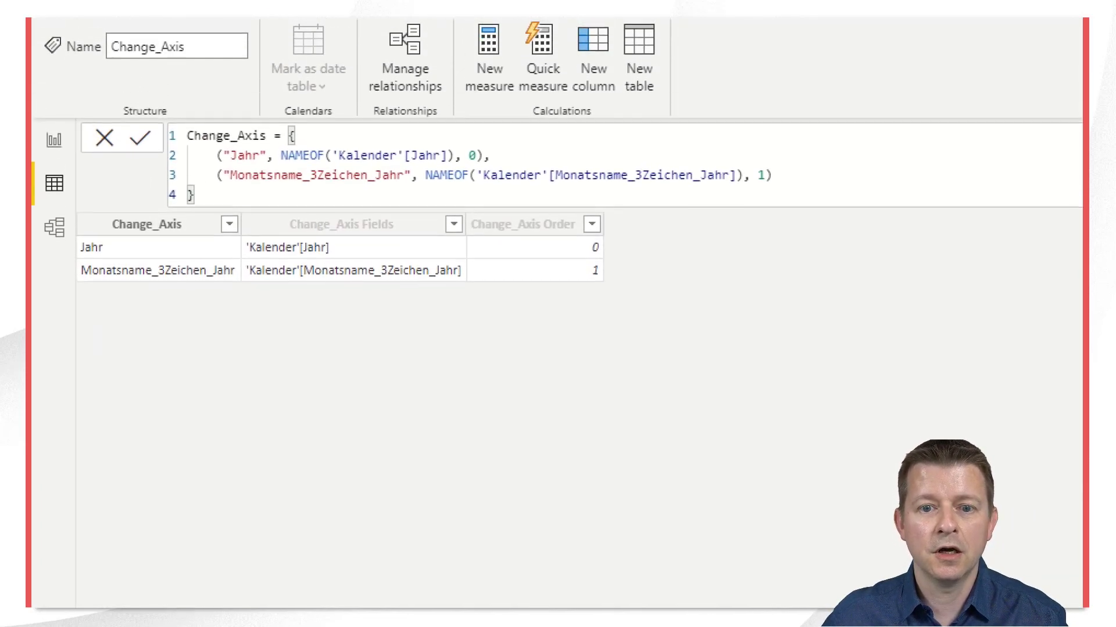
{"action": "mouse_move", "coordinate": [160, 112]}
{"action": "left_mouse_down"}
{"action": "mouse_move", "coordinate": [548, 215]}
{"action": "mouse_move", "coordinate": [791, 215]}
{"action": "left_mouse_up"}
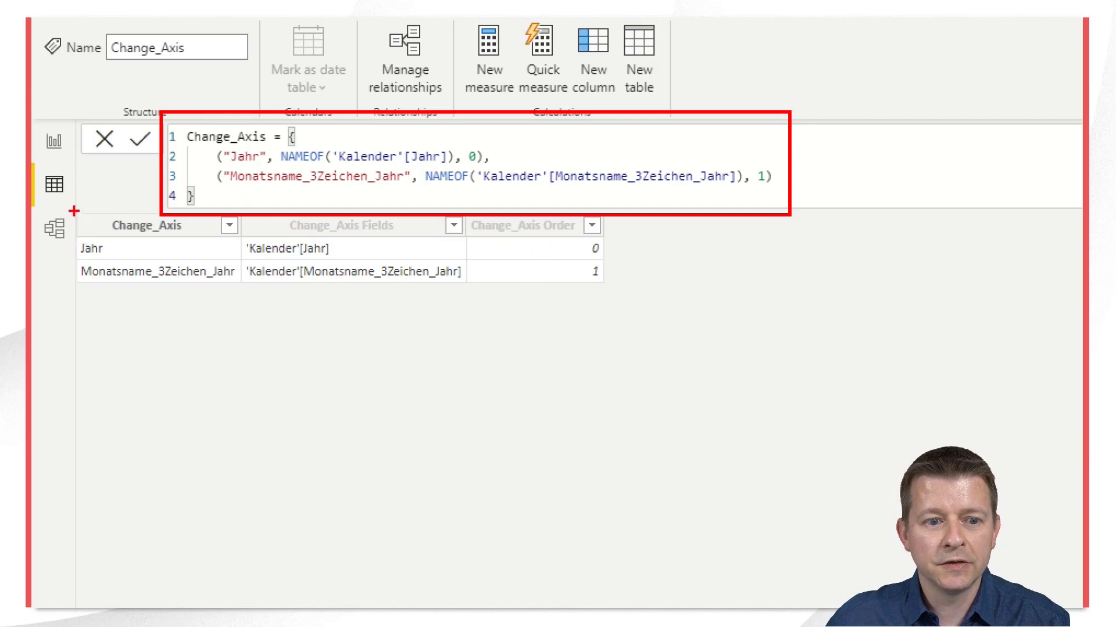
{"action": "mouse_move", "coordinate": [74, 210]}
{"action": "left_mouse_down"}
{"action": "mouse_move", "coordinate": [135, 270]}
{"action": "mouse_move", "coordinate": [243, 288]}
{"action": "left_mouse_up"}
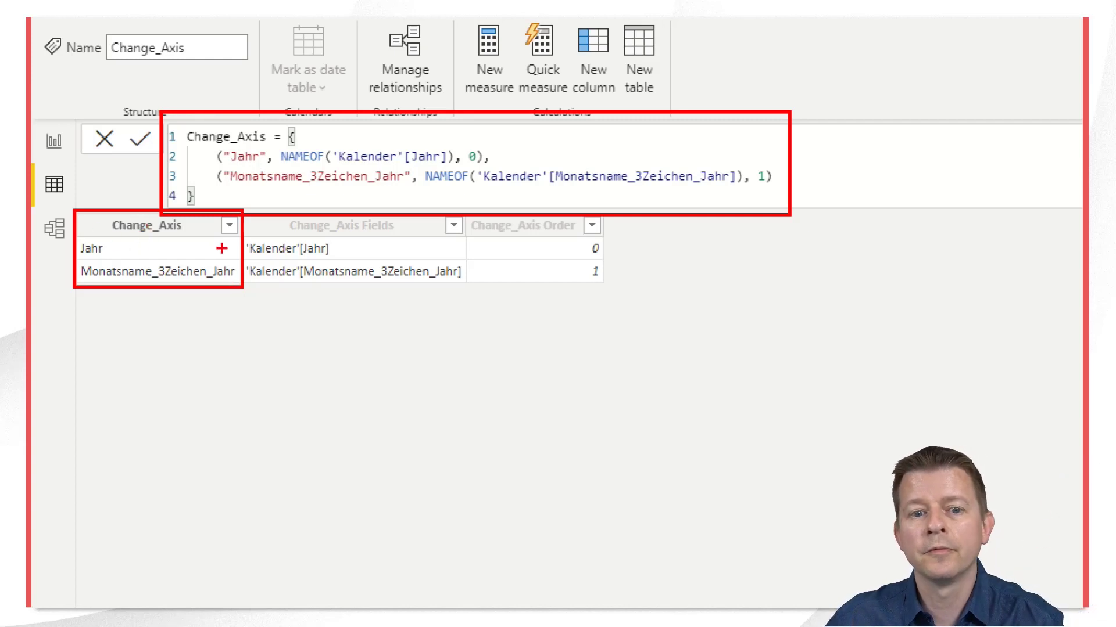
{"action": "mouse_move", "coordinate": [240, 207]}
{"action": "left_mouse_down"}
{"action": "mouse_move", "coordinate": [242, 282]}
{"action": "mouse_move", "coordinate": [467, 289]}
{"action": "left_mouse_up"}
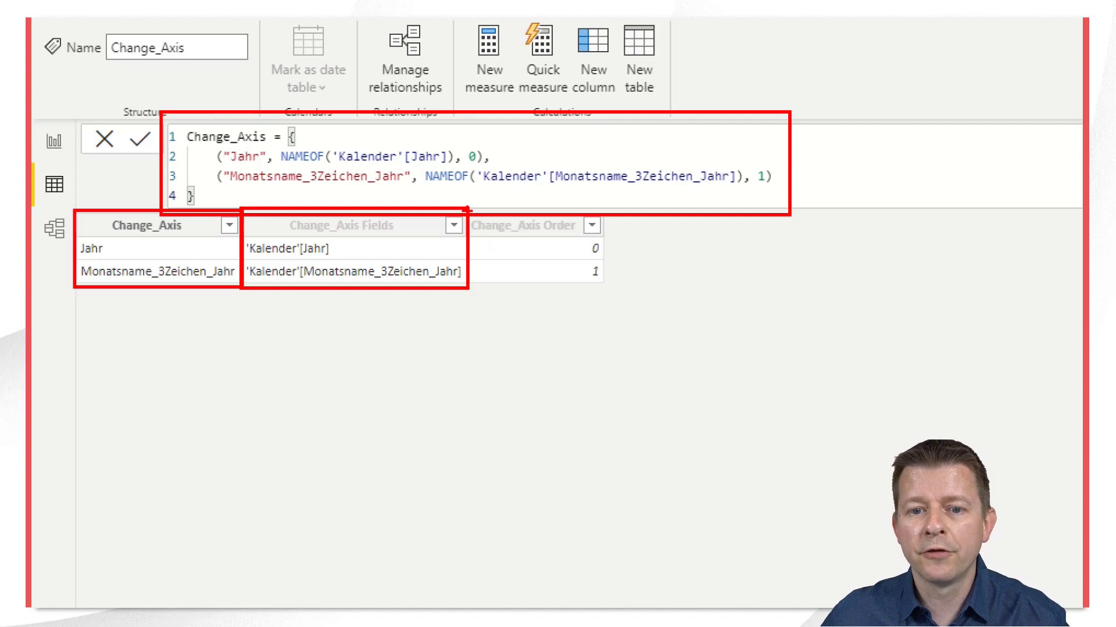
{"action": "mouse_move", "coordinate": [467, 211]}
{"action": "left_mouse_down"}
{"action": "mouse_move", "coordinate": [472, 291]}
{"action": "mouse_move", "coordinate": [607, 292]}
{"action": "left_mouse_up"}
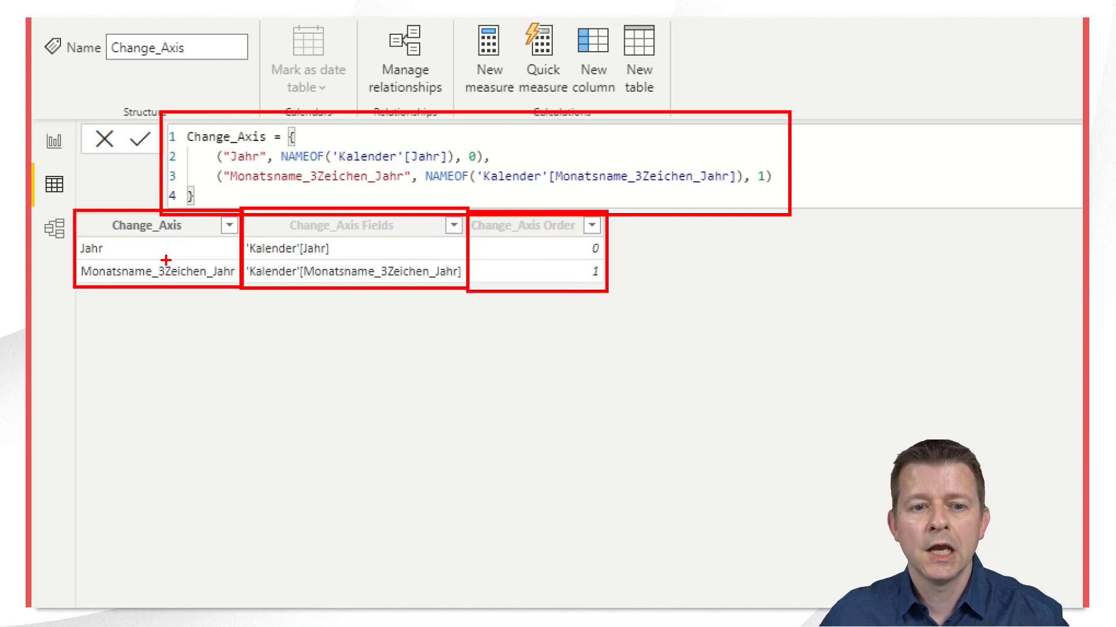
{"action": "key", "text": "Escape"}
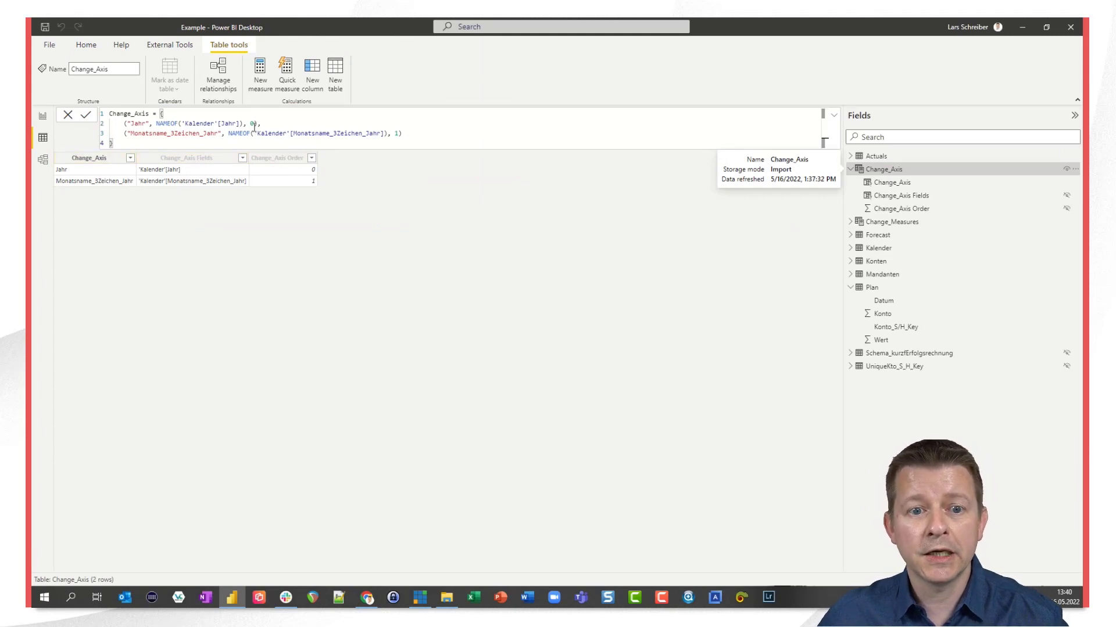
Append "Scenario1" to the Jahr row and "Scenario2" to the month row of the Change_Axis formula
{"action": "left_click", "coordinate": [254, 125]}
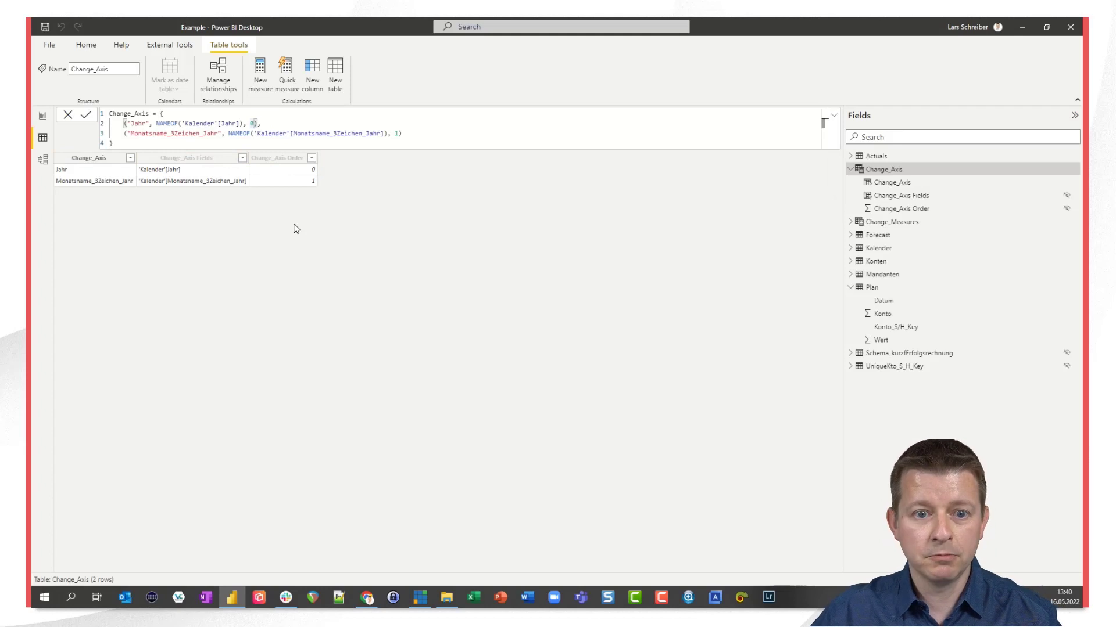
{"action": "type", "text": ", \"S"}
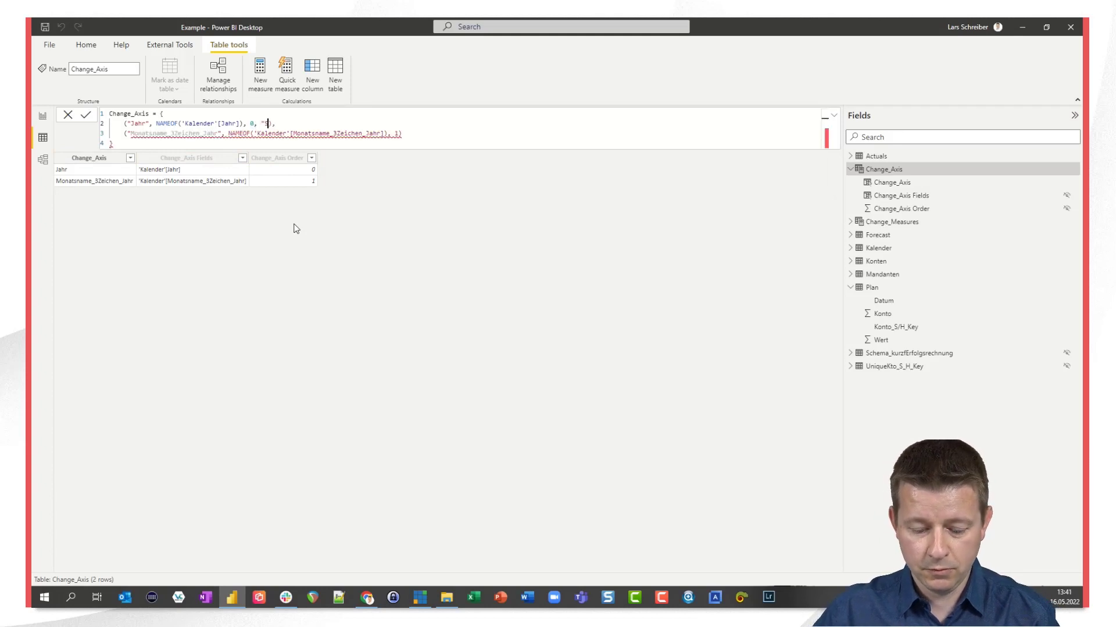
{"action": "type", "text": "cenario\""}
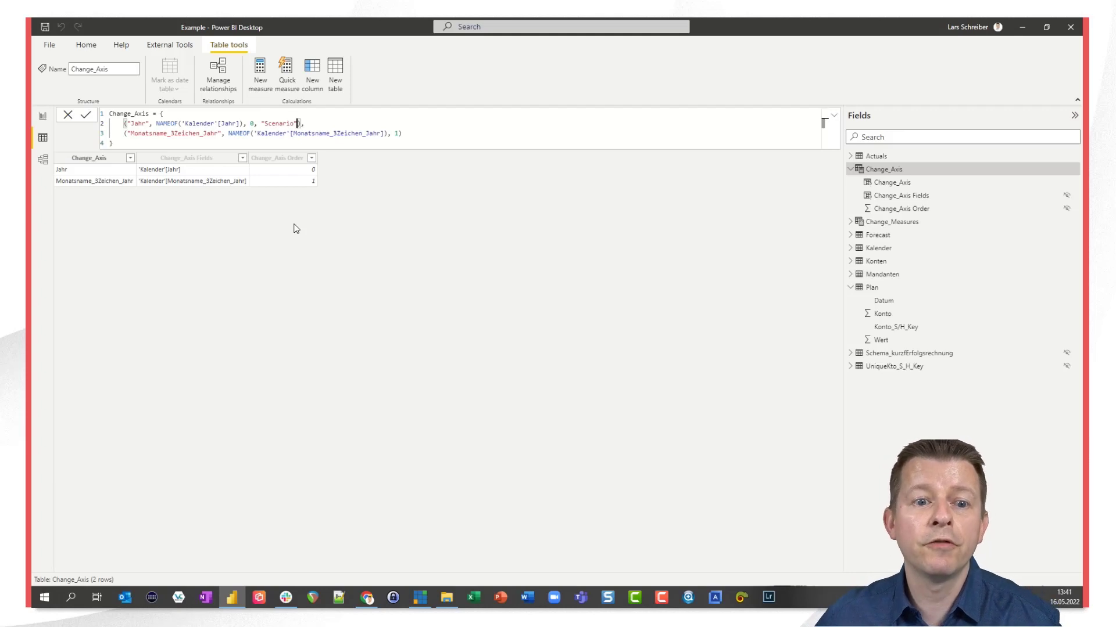
{"action": "key", "text": "Left"}
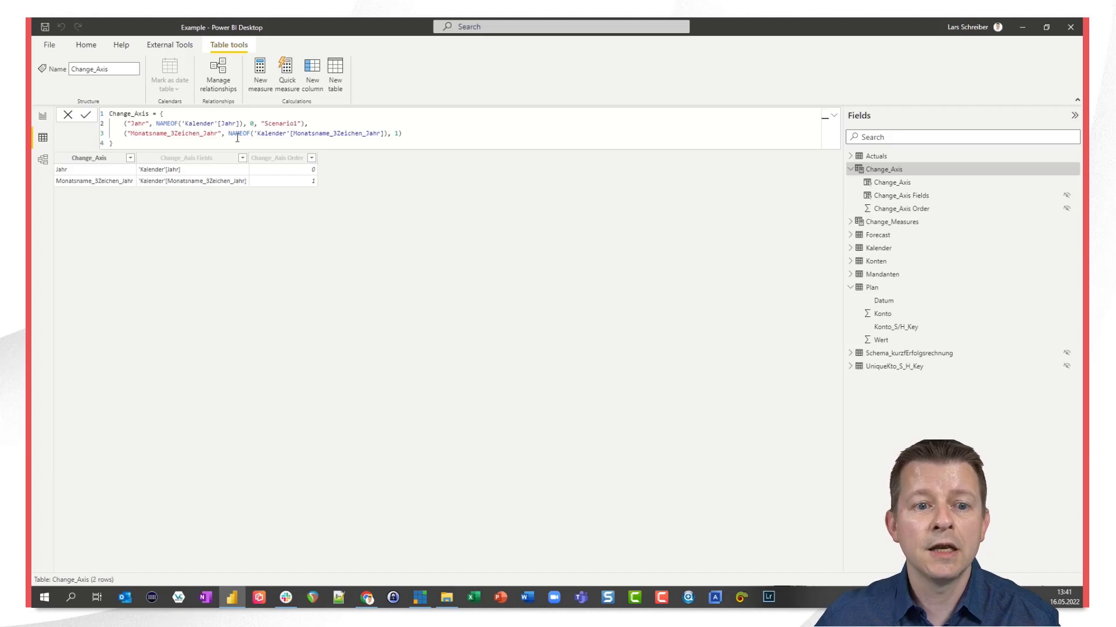
{"action": "left_click", "coordinate": [398, 133]}
{"action": "type", "text": ", \"Sc"}
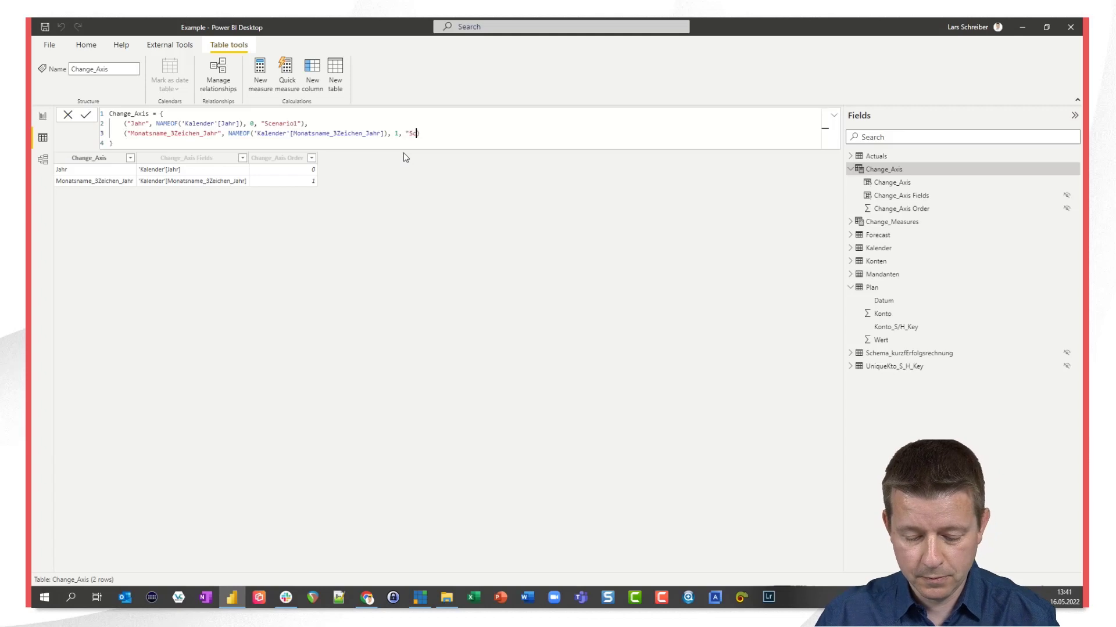
{"action": "type", "text": "enario\""}
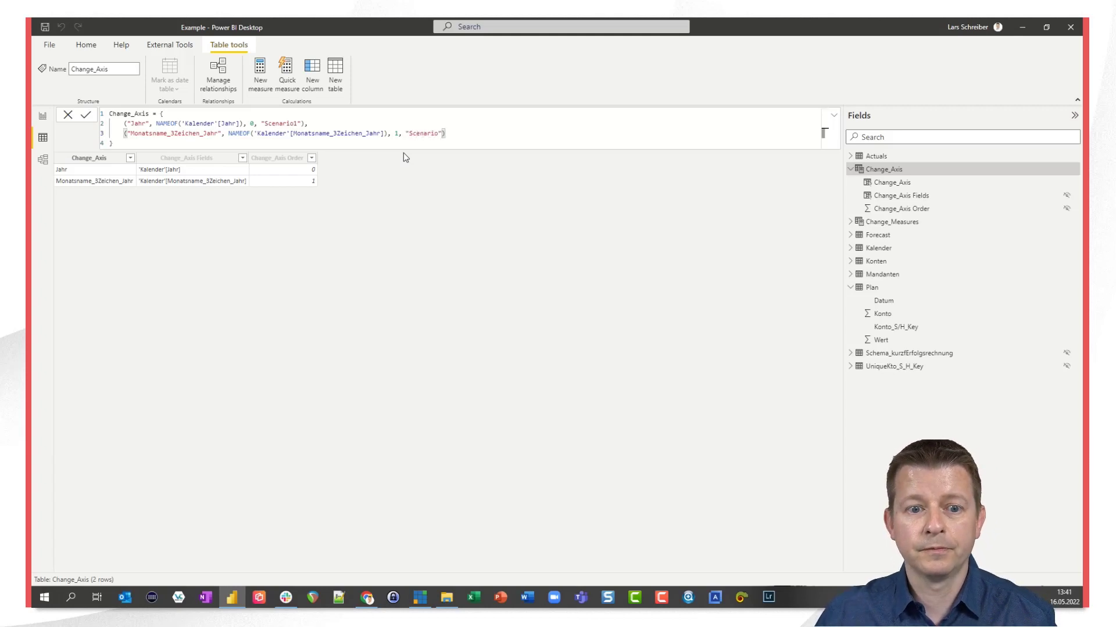
{"action": "key", "text": "Return"}
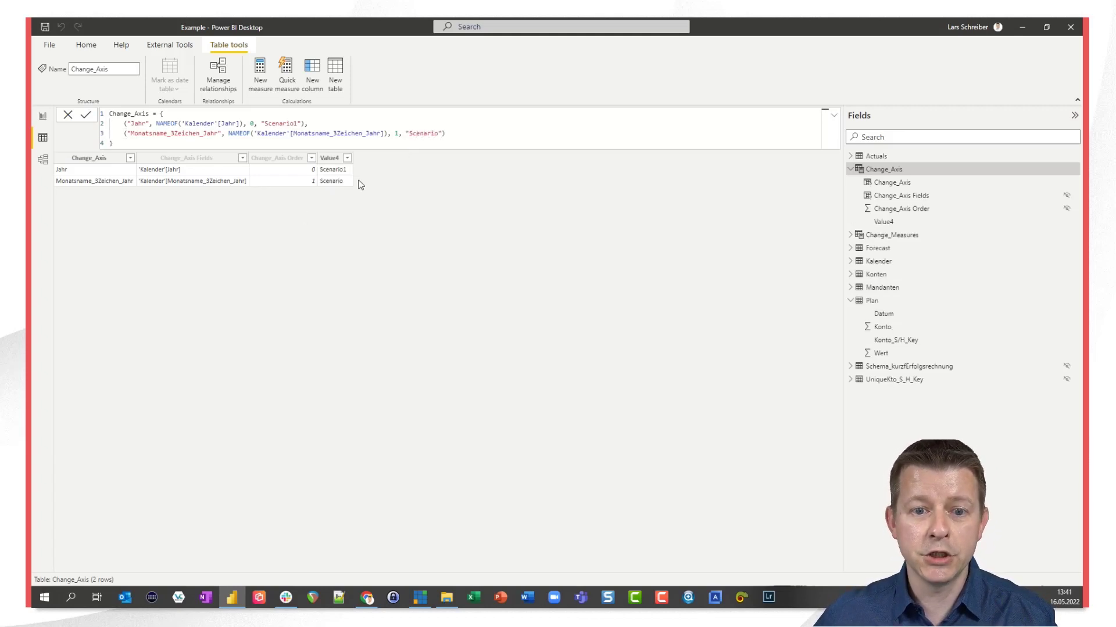
{"action": "left_click", "coordinate": [442, 134]}
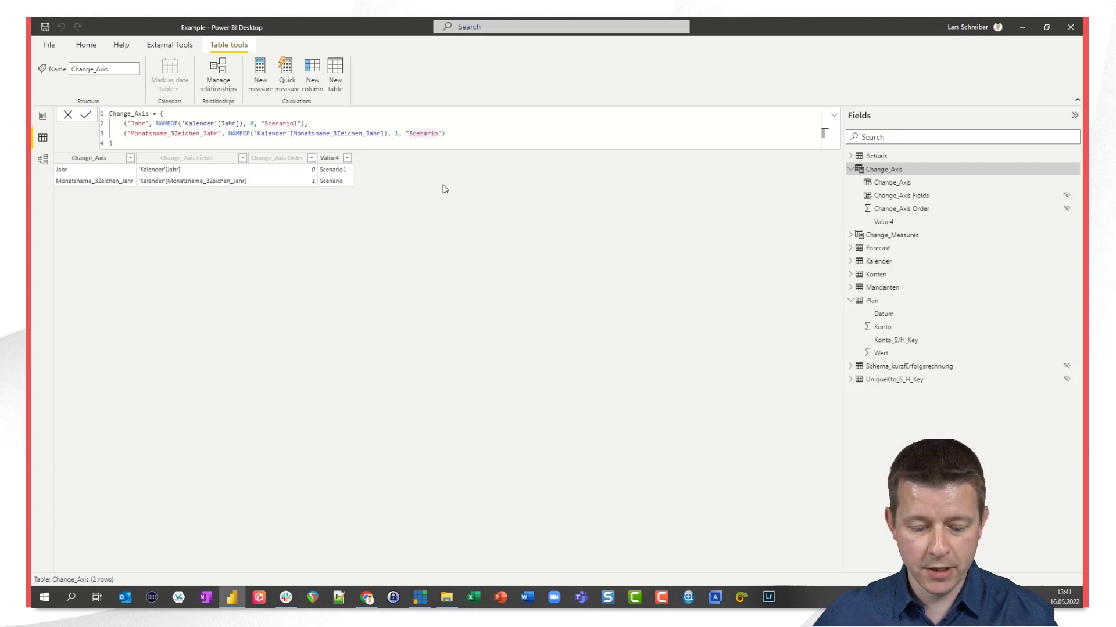
{"action": "type", "text": "2"}
{"action": "key", "text": "Return"}
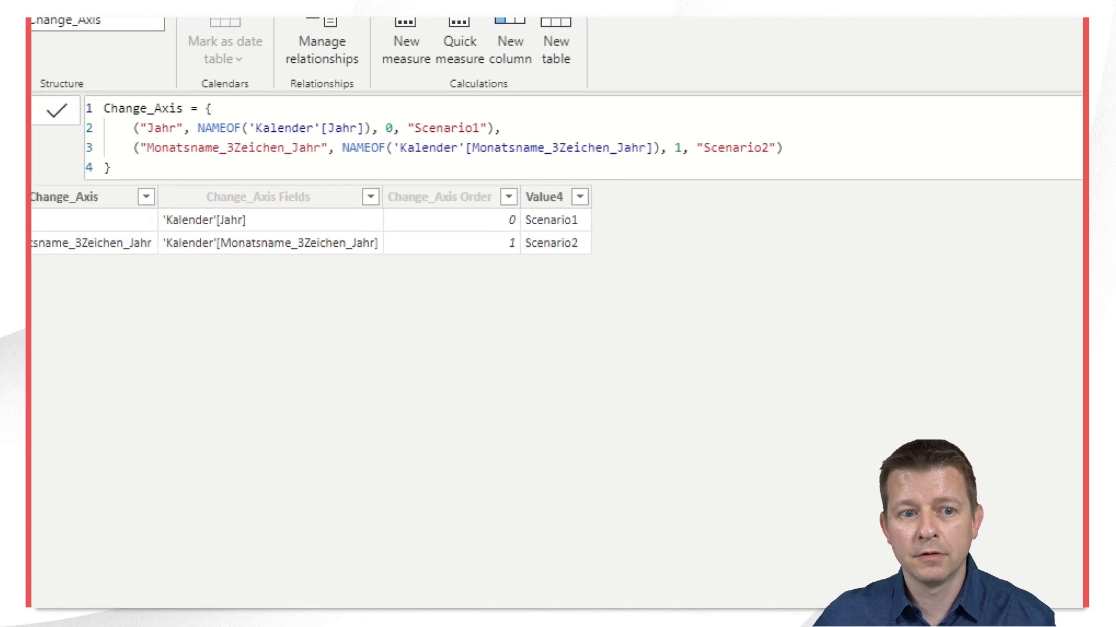
{"action": "left_click_drag", "start_coordinate": [442, 176], "coordinate": [532, 253]}
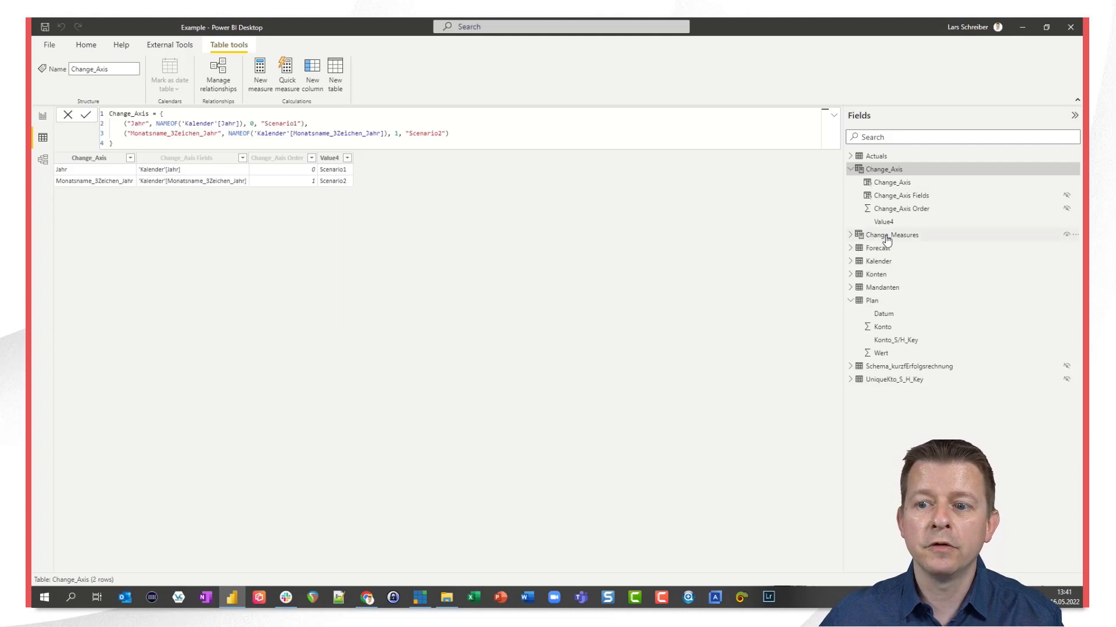
Open Change_Measures and append , "Scenario1" to its Actuals Current formula row
{"action": "left_click", "coordinate": [886, 239]}
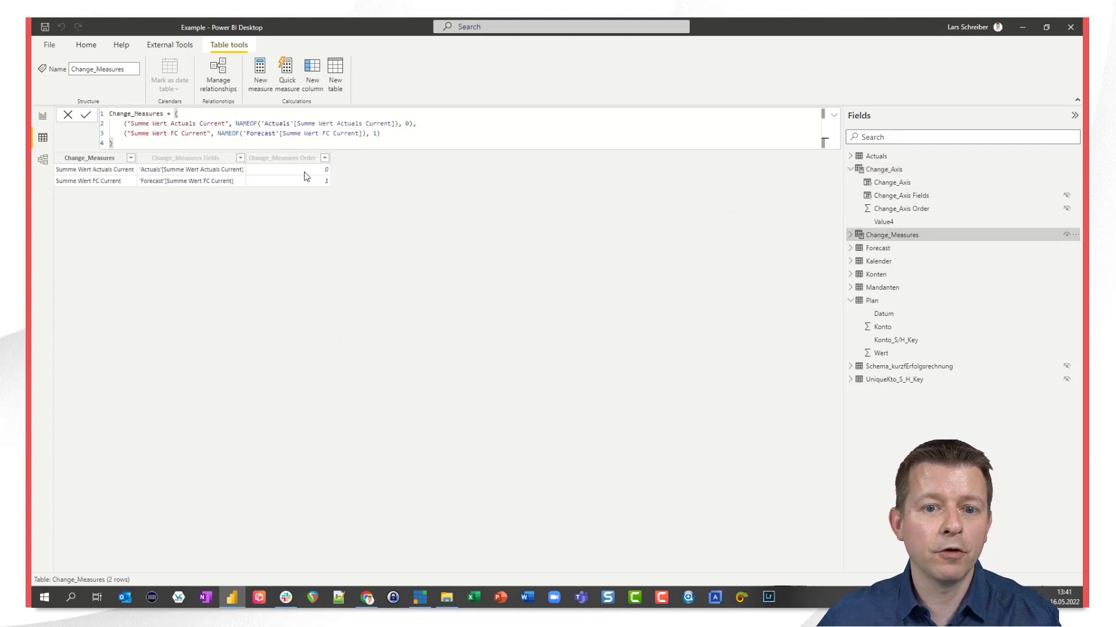
{"action": "left_click", "coordinate": [409, 125]}
{"action": "type", "text": ", "}
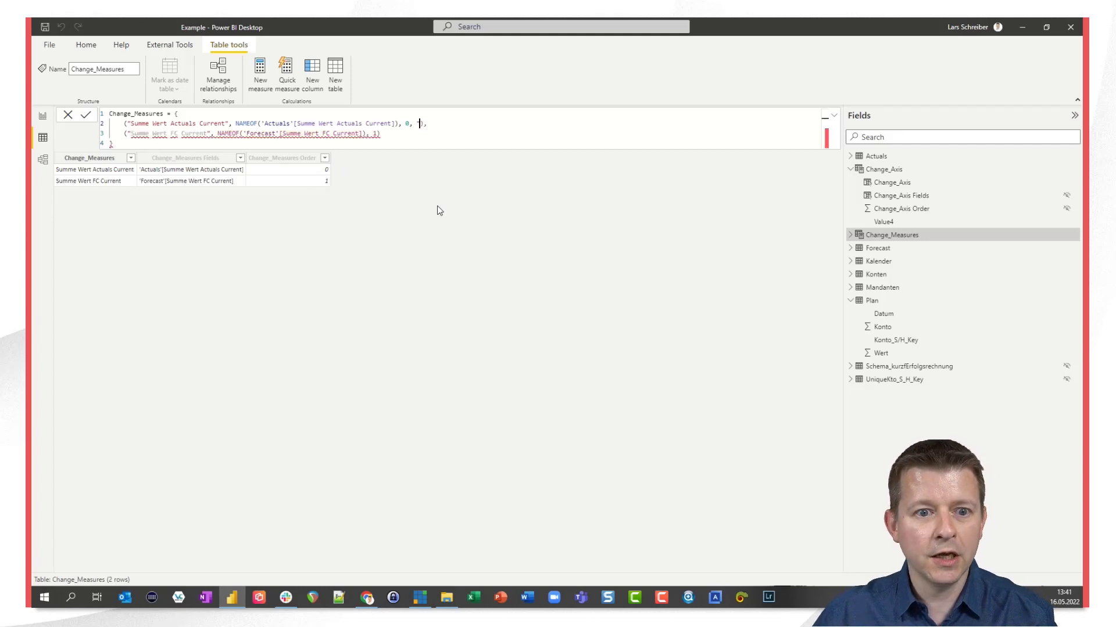
{"action": "type", "text": "\"Sc"}
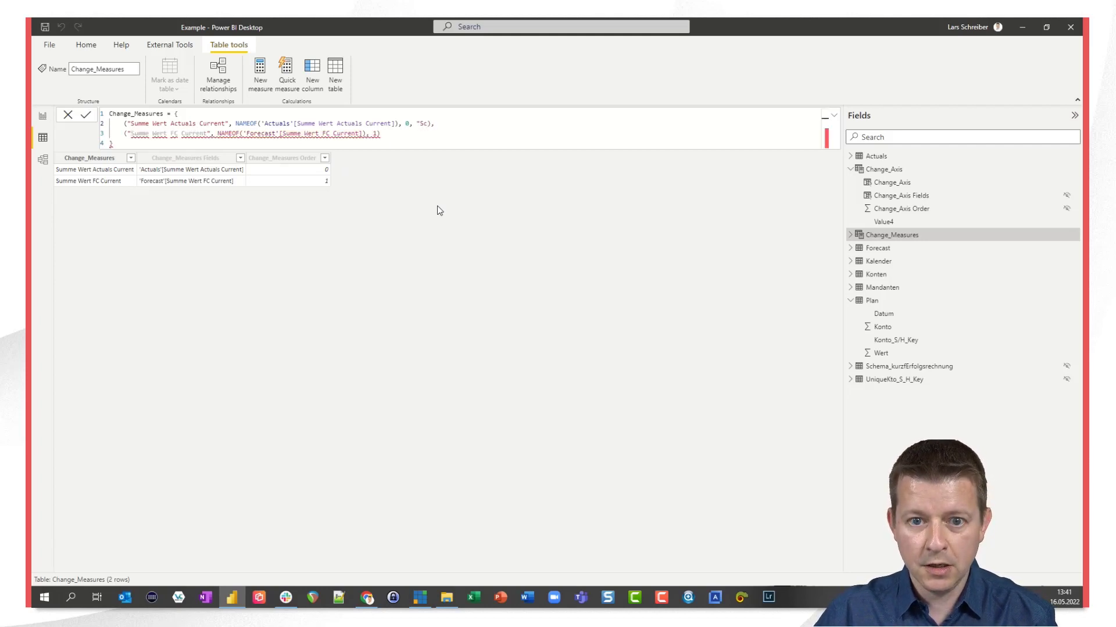
{"action": "type", "text": "enario1"}
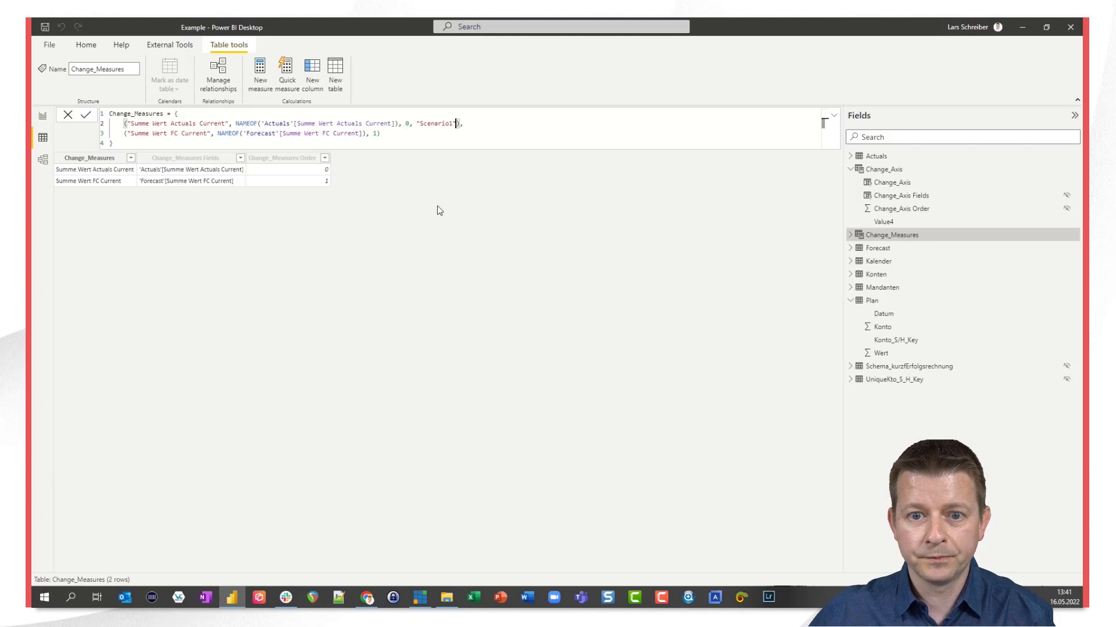
{"action": "type", "text": "\""}
{"action": "key", "text": "ctrl+shift+Left"}
{"action": "key", "text": "ctrl+shift+Left"}
{"action": "key", "text": "ctrl+c"}
Append , "Scenario2" to the FC Current row and commit the formula
{"action": "key", "text": "Down"}
{"action": "key", "text": "Left"}
{"action": "type", "text": ","}
{"action": "key", "text": "ctrl+v"}
{"action": "key", "text": "Left"}
{"action": "key", "text": "BackSpace"}
{"action": "type", "text": "2"}
{"action": "key", "text": "Return"}
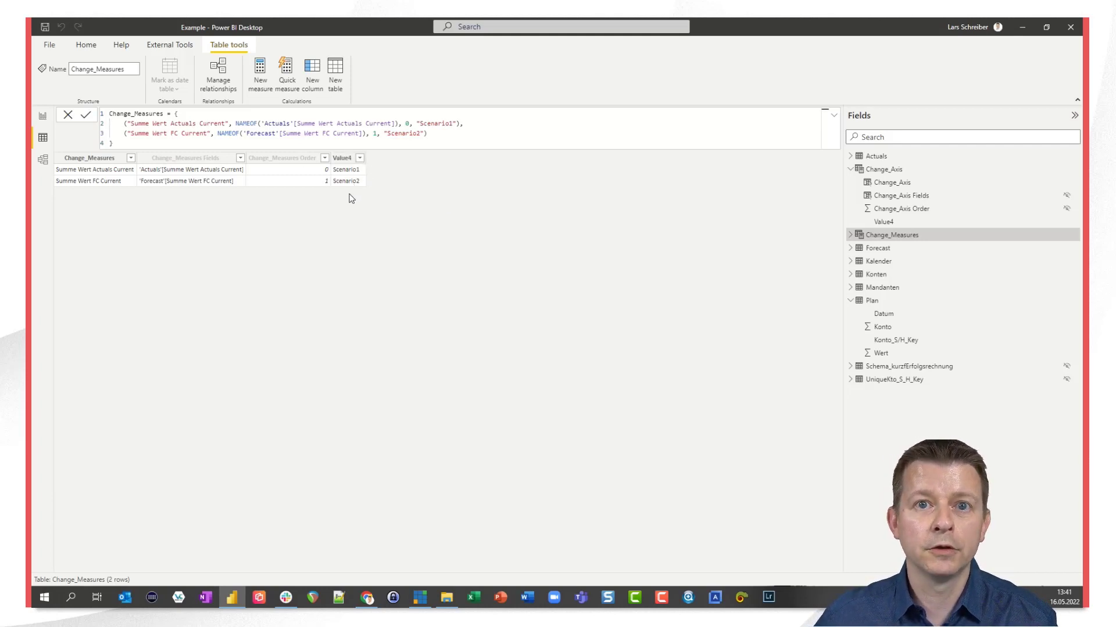
On the change both page, replace the measure slicer's Change_Measures field with Value4
{"action": "left_click", "coordinate": [43, 117]}
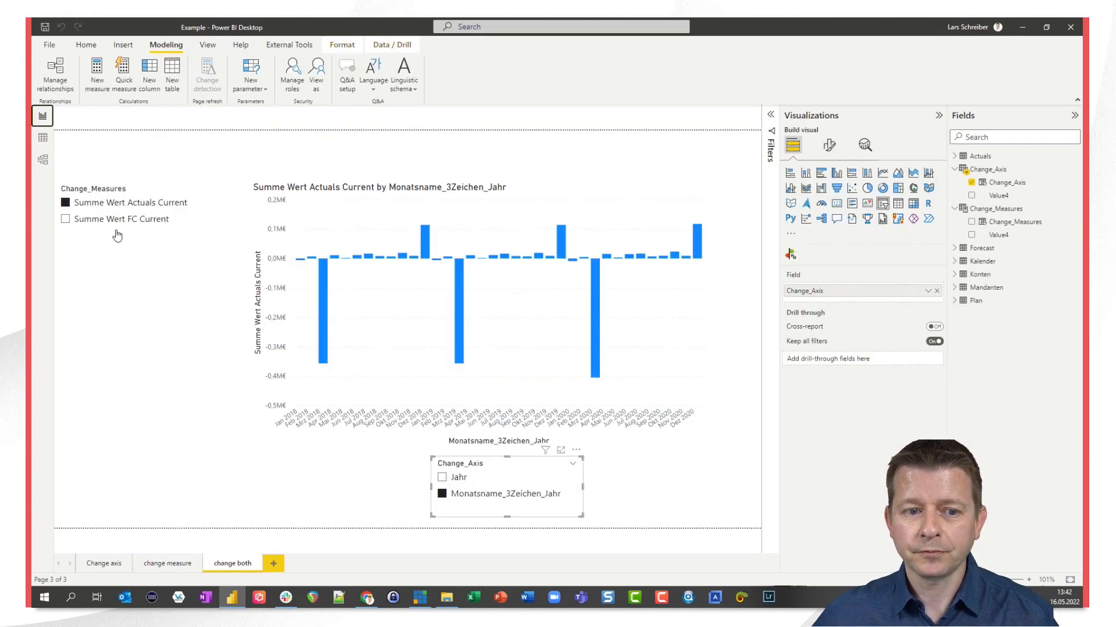
{"action": "left_click", "coordinate": [200, 223]}
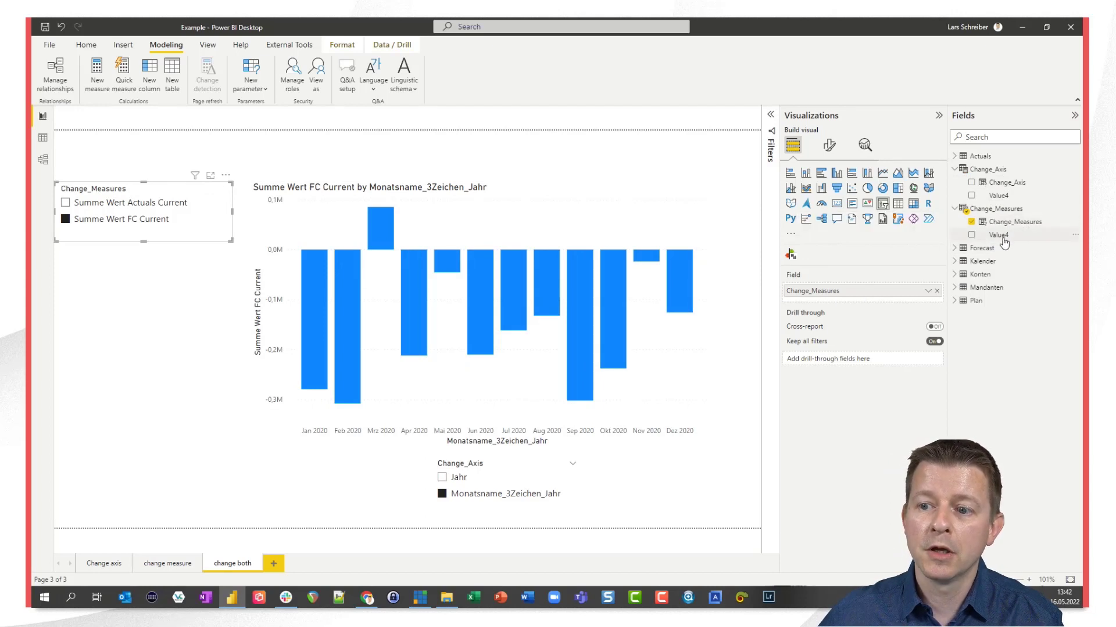
{"action": "left_click_drag", "start_coordinate": [999, 235], "coordinate": [878, 295]}
{"action": "left_click", "coordinate": [936, 290]}
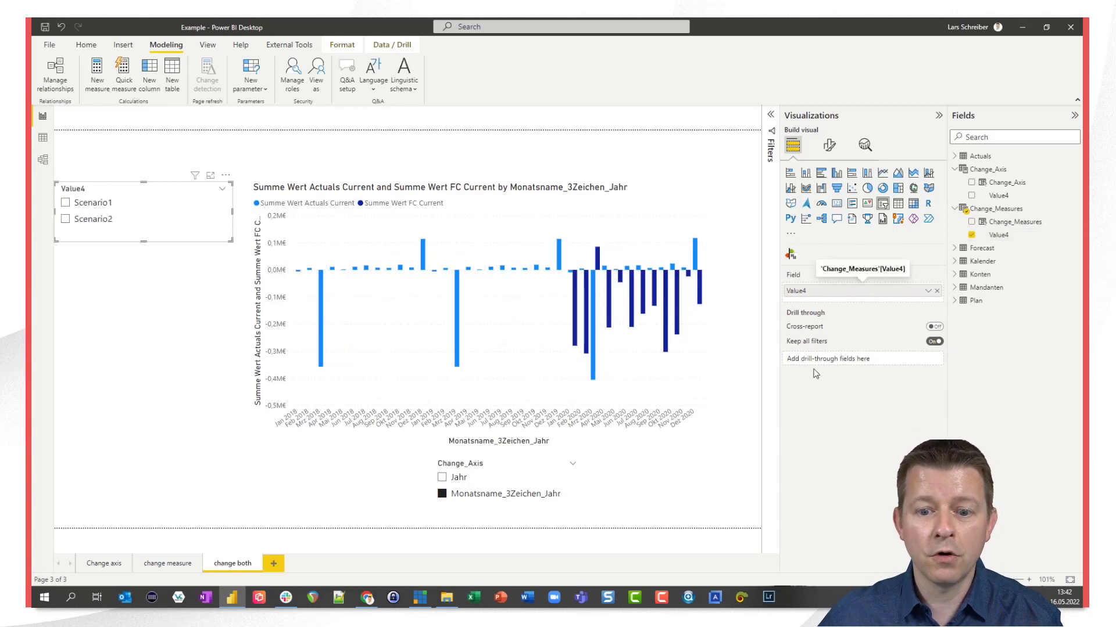
Switch the axis slicer from Change_Axis to Value4, then select Scenario1 in both slicers
{"action": "left_click", "coordinate": [548, 472]}
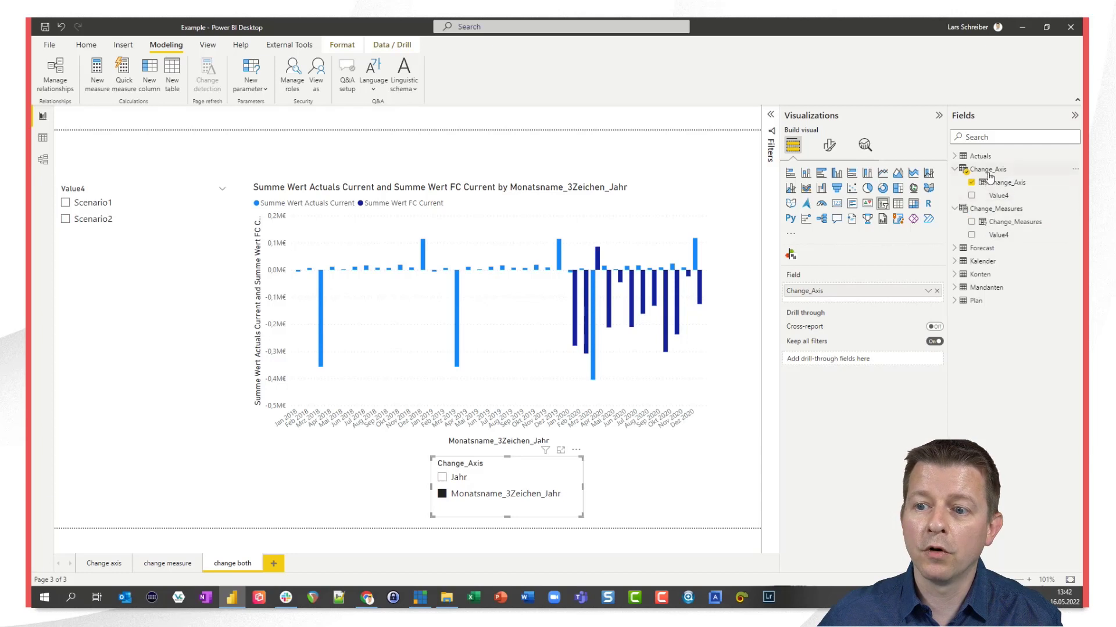
{"action": "left_click_drag", "start_coordinate": [997, 197], "coordinate": [876, 286]}
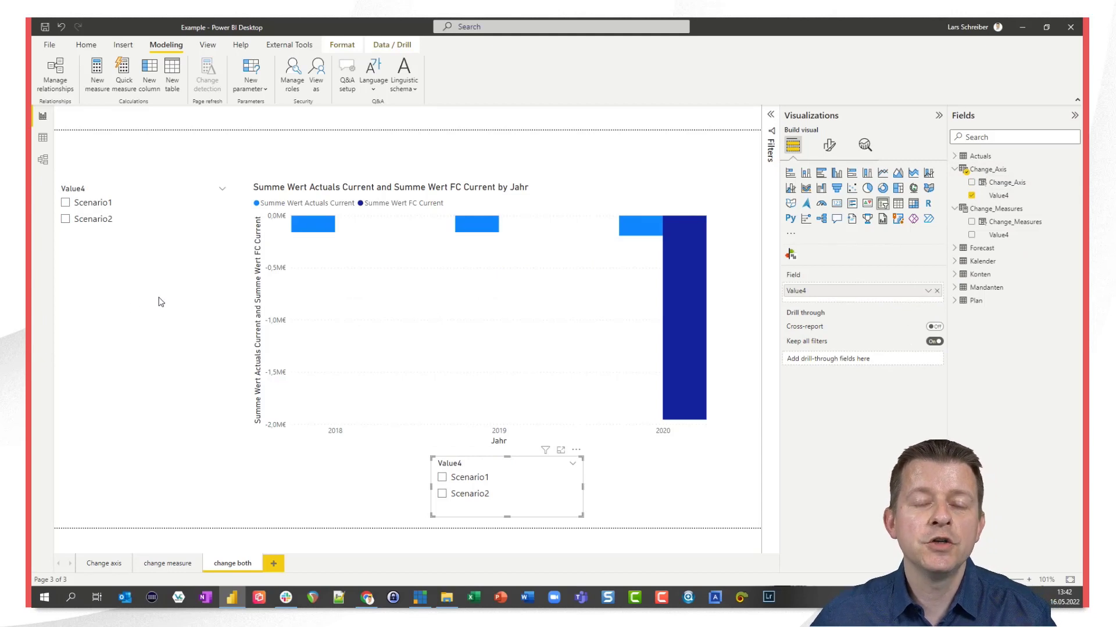
{"action": "left_click", "coordinate": [66, 203]}
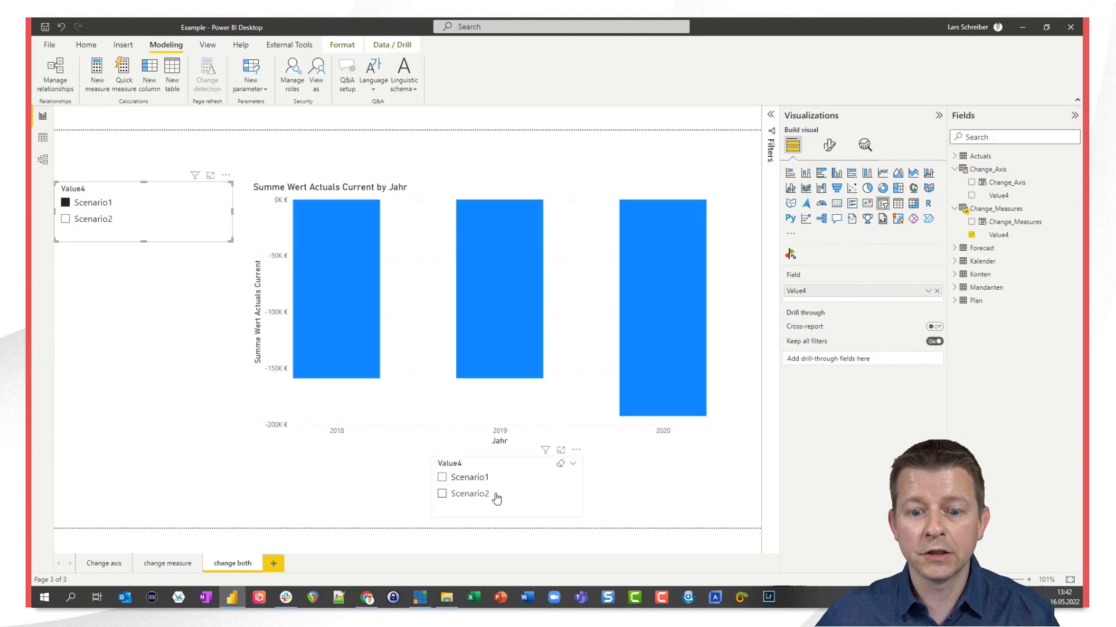
{"action": "left_click", "coordinate": [442, 478]}
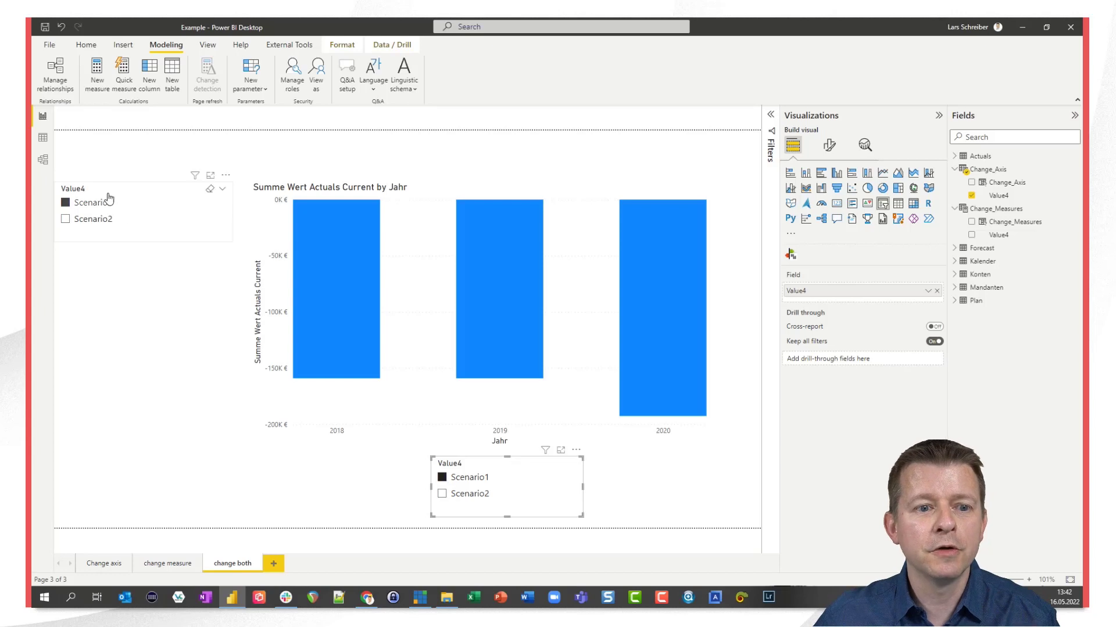
Reposition the Change_Axis and Change_Measures tables in Model view, then untick Scenario1 in the upper slicer
{"action": "left_click", "coordinate": [43, 162]}
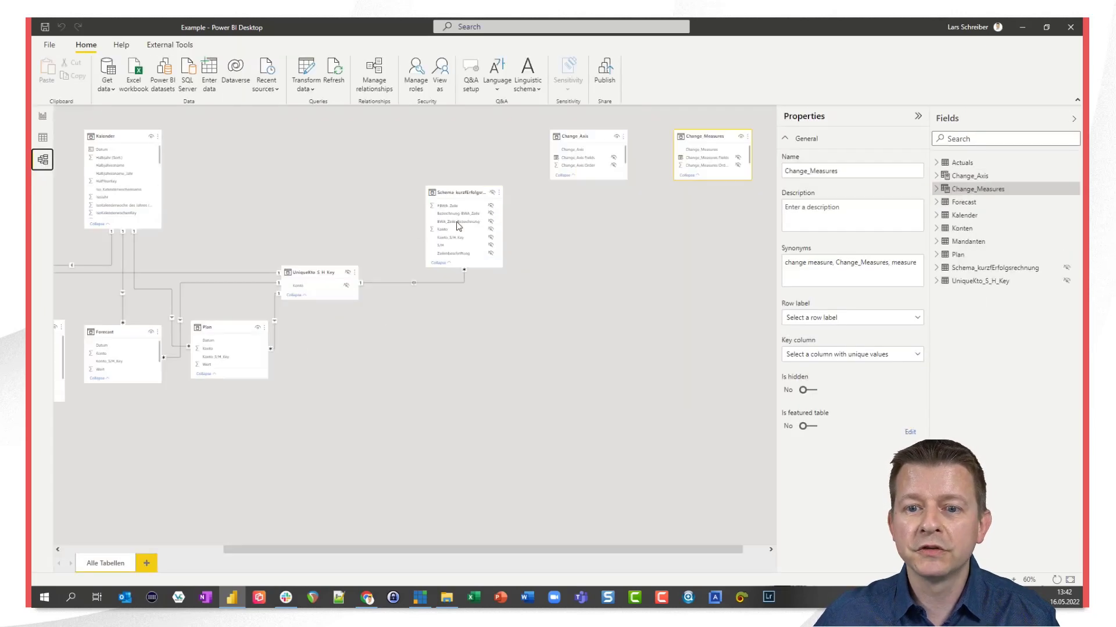
{"action": "left_click_drag", "start_coordinate": [583, 158], "coordinate": [574, 192]}
{"action": "left_click_drag", "start_coordinate": [715, 141], "coordinate": [752, 187]}
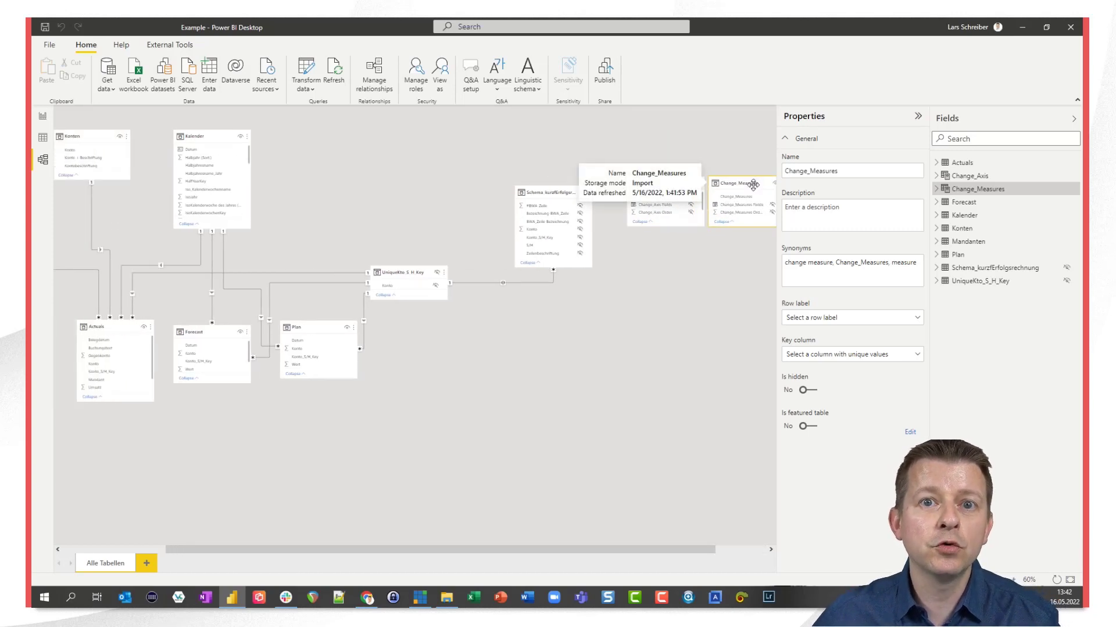
{"action": "left_click", "coordinate": [43, 116]}
{"action": "left_click", "coordinate": [133, 202]}
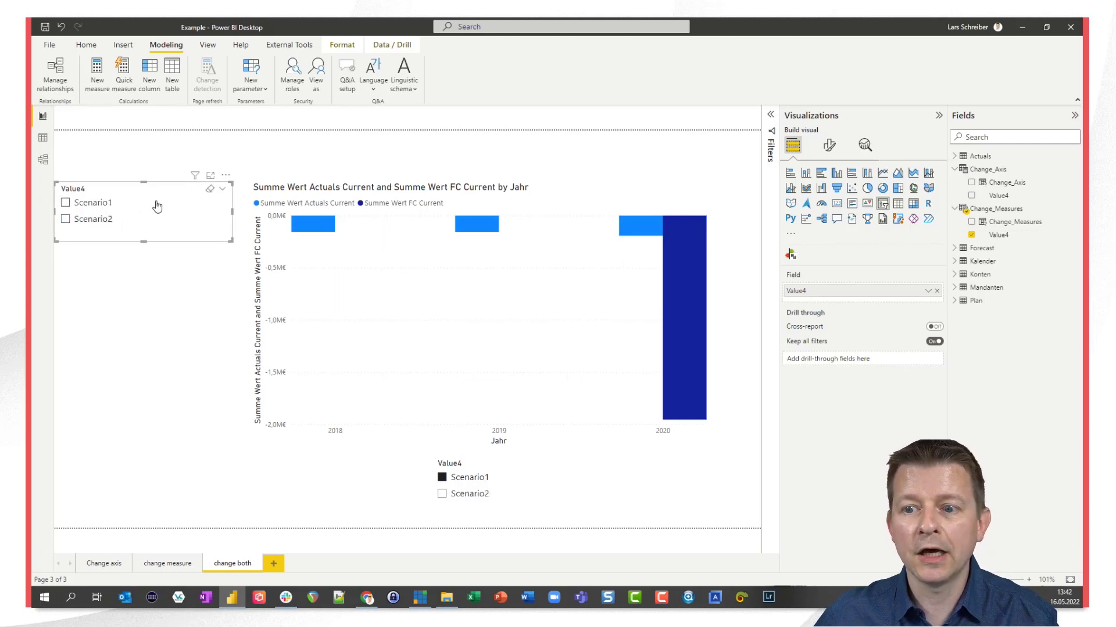
In Sync slicers advanced options, give the upper Value4 slicer the sync group name 'Scenarios'
{"action": "left_click", "coordinate": [208, 45]}
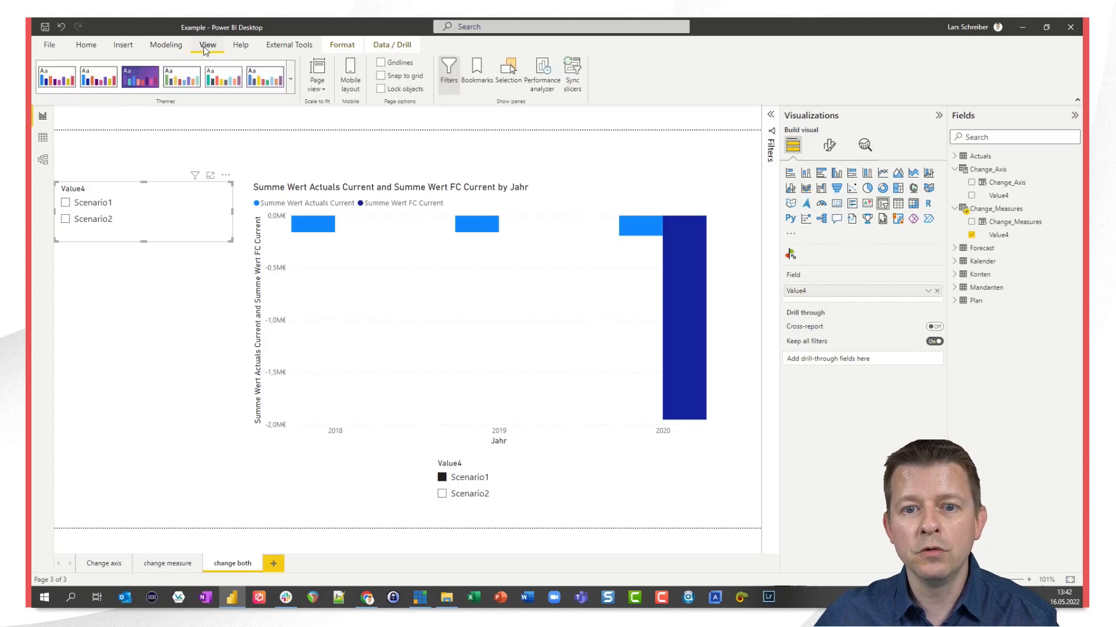
{"action": "left_click", "coordinate": [574, 79]}
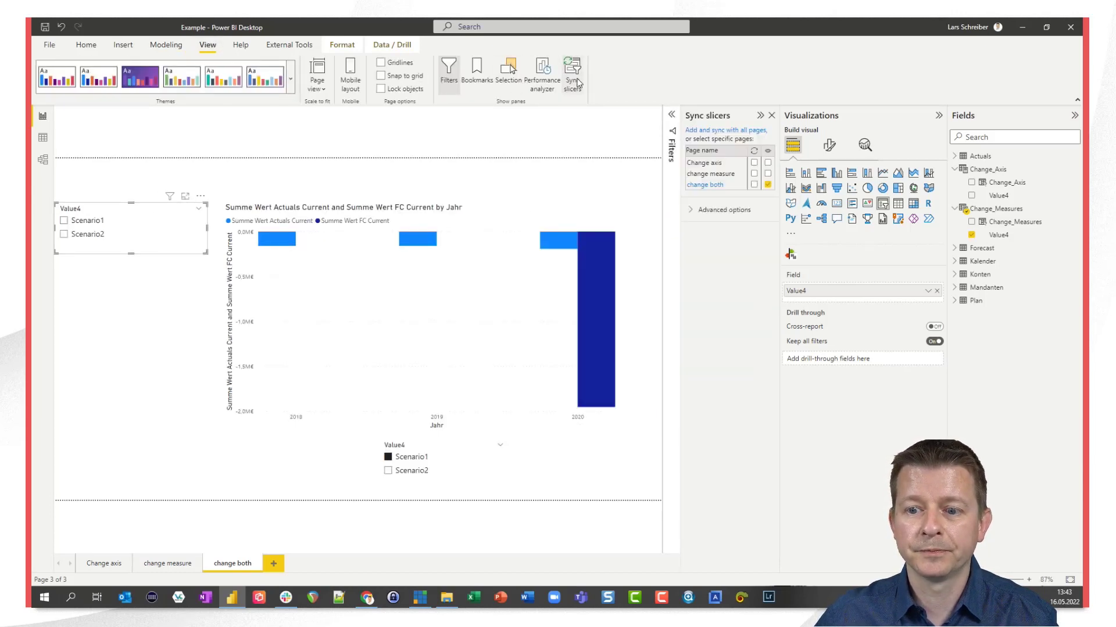
{"action": "left_click", "coordinate": [692, 211]}
{"action": "left_click", "coordinate": [709, 265]}
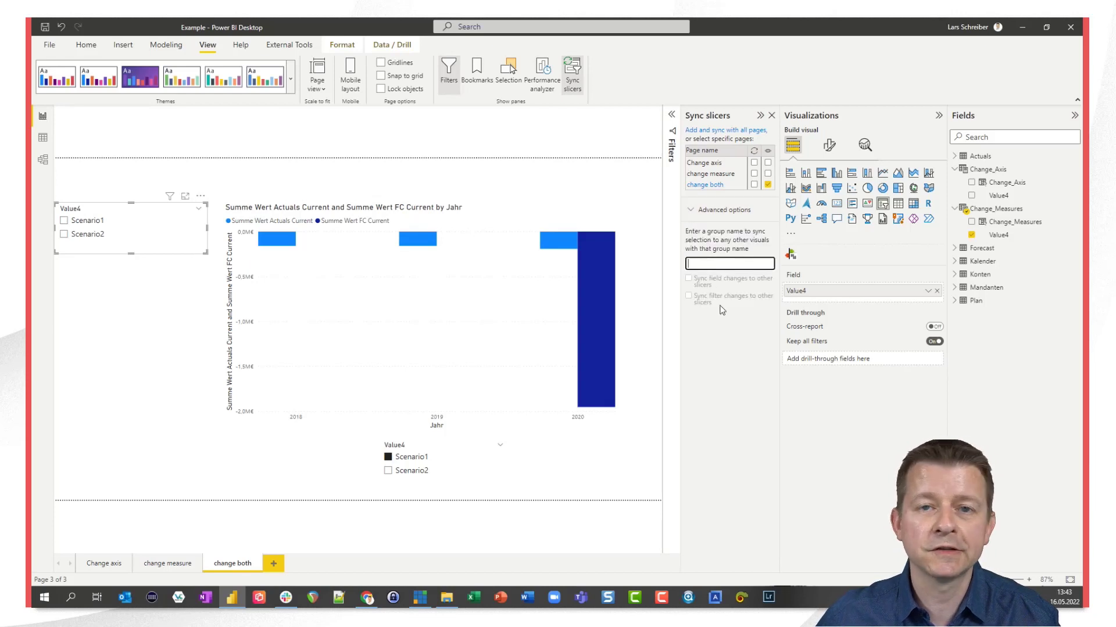
{"action": "type", "text": "Scenrios"}
{"action": "key", "text": "ctrl+a"}
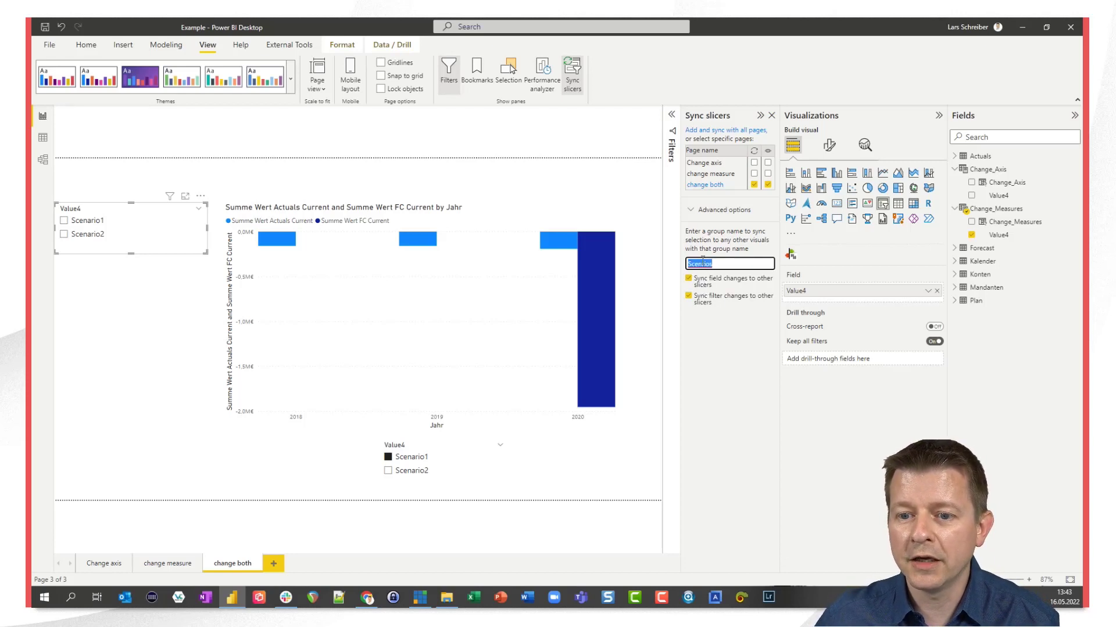
{"action": "type", "text": "Scenarios"}
{"action": "key", "text": "Return"}
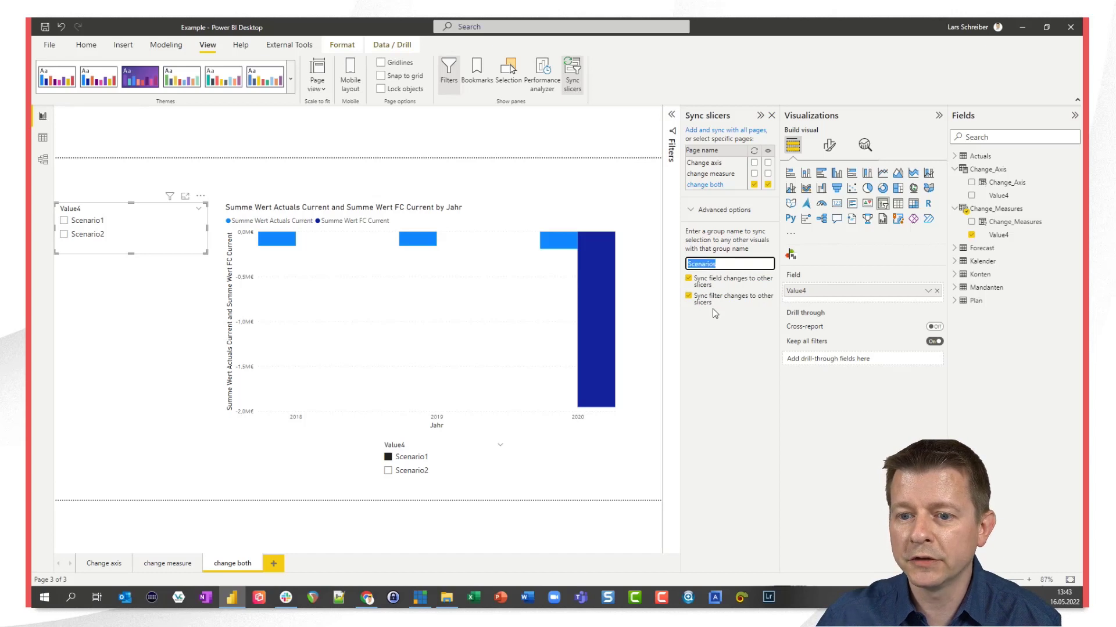
Add the lower Value4 slicer to the same 'Scenarios' sync group
{"action": "left_click", "coordinate": [454, 474]}
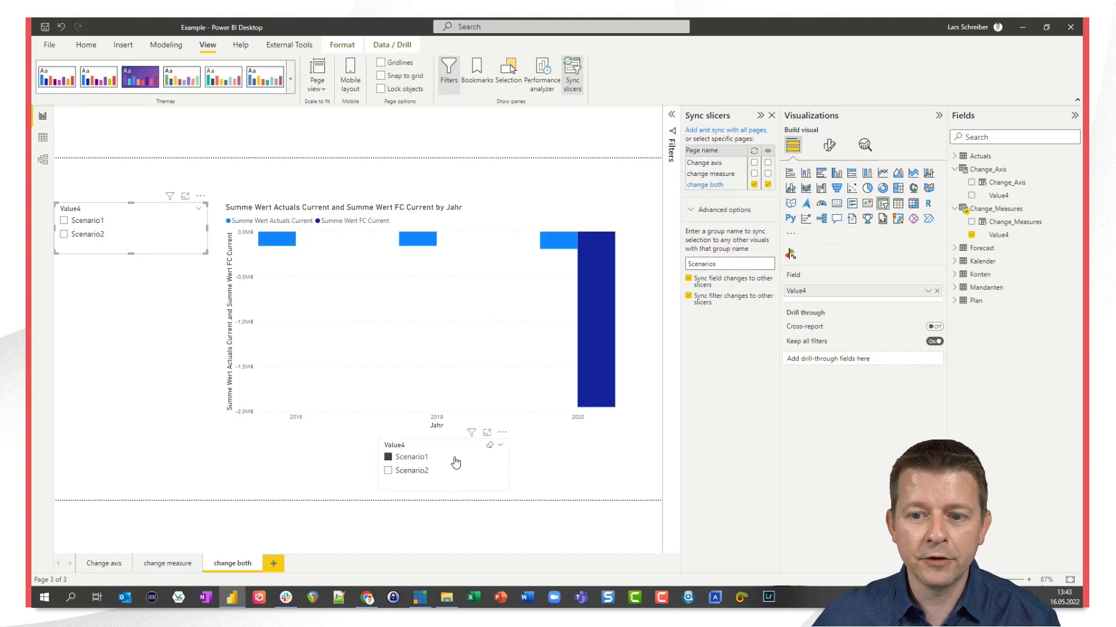
{"action": "left_click", "coordinate": [701, 264]}
{"action": "type", "text": "Scenarios"}
{"action": "key", "text": "Return"}
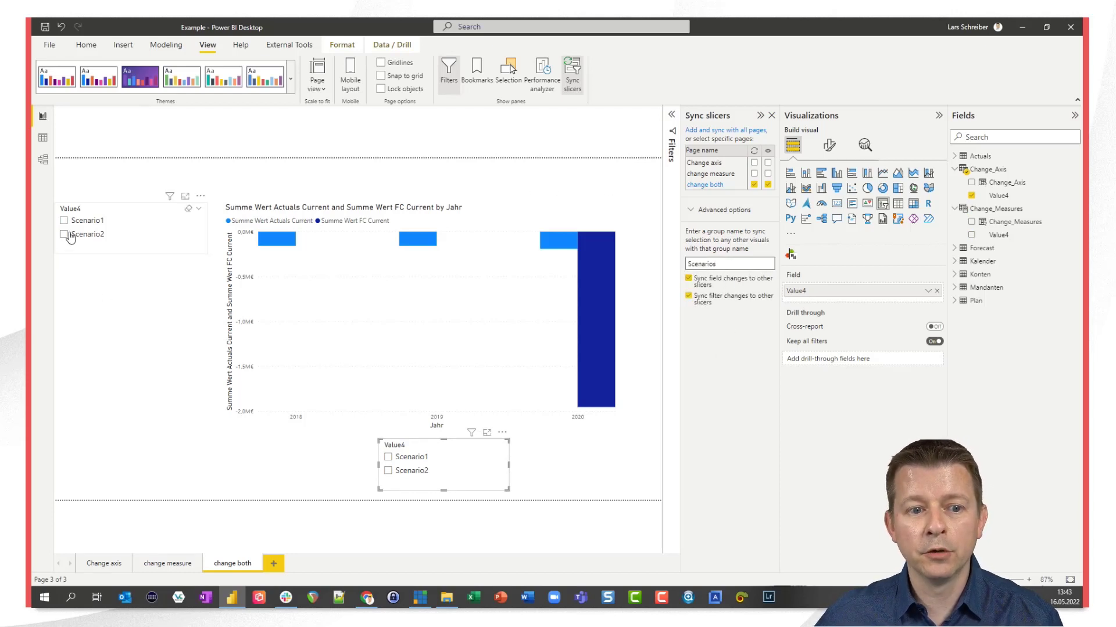
Toggle Scenario1 and Scenario2 across both slicers to test syncing, then move the lower slicer beneath the upper one
{"action": "left_click", "coordinate": [64, 221]}
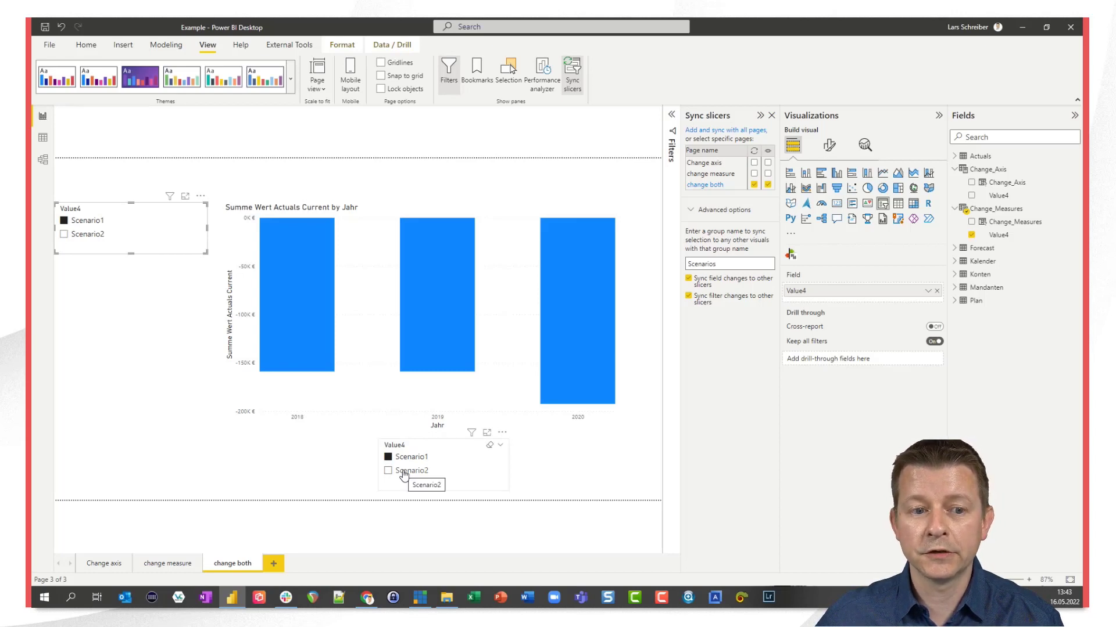
{"action": "left_click", "coordinate": [404, 471]}
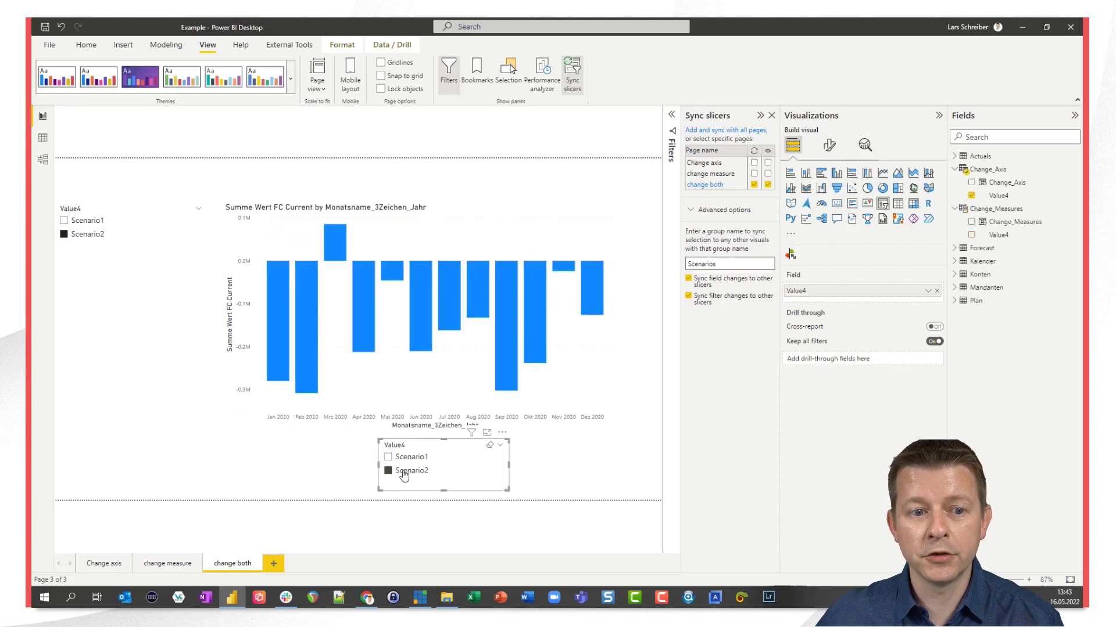
{"action": "left_click", "coordinate": [88, 220]}
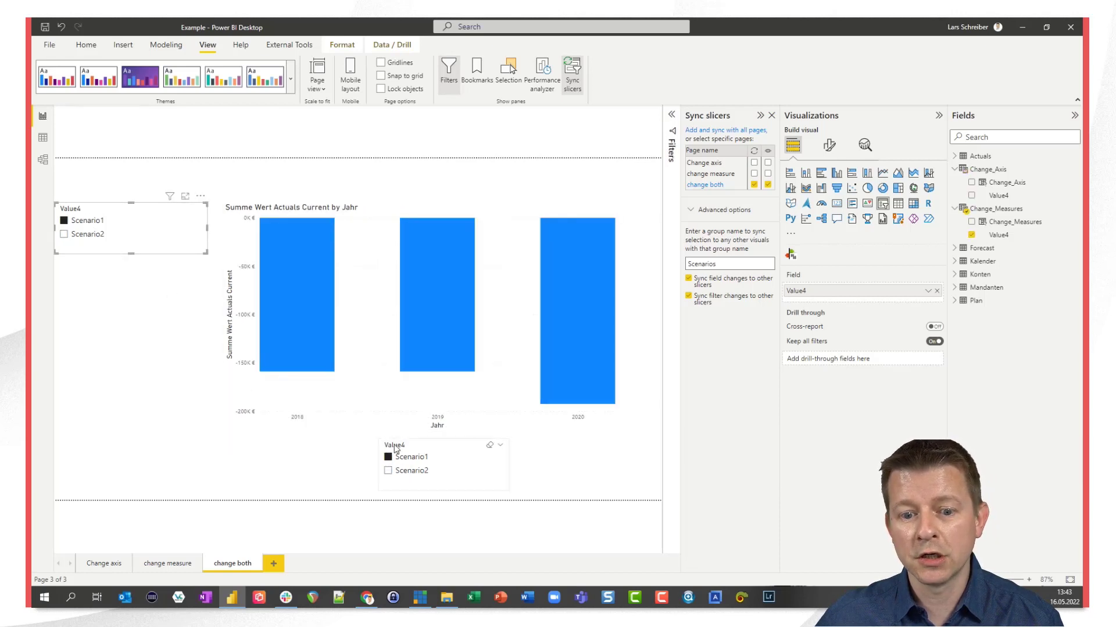
{"action": "left_click", "coordinate": [407, 470]}
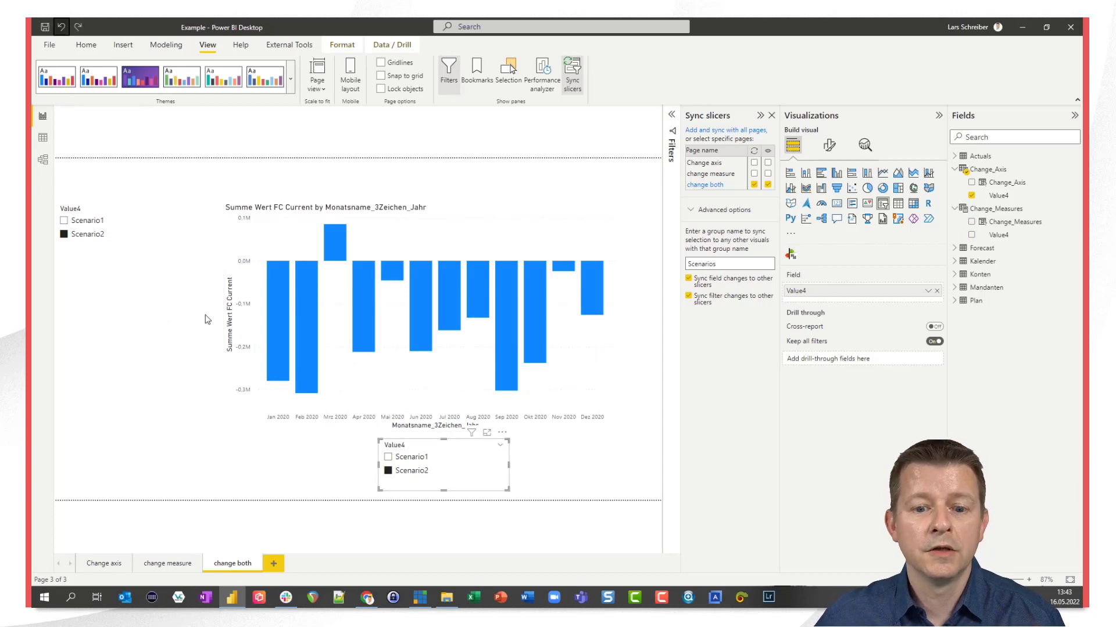
{"action": "left_click_drag", "start_coordinate": [469, 445], "coordinate": [146, 268]}
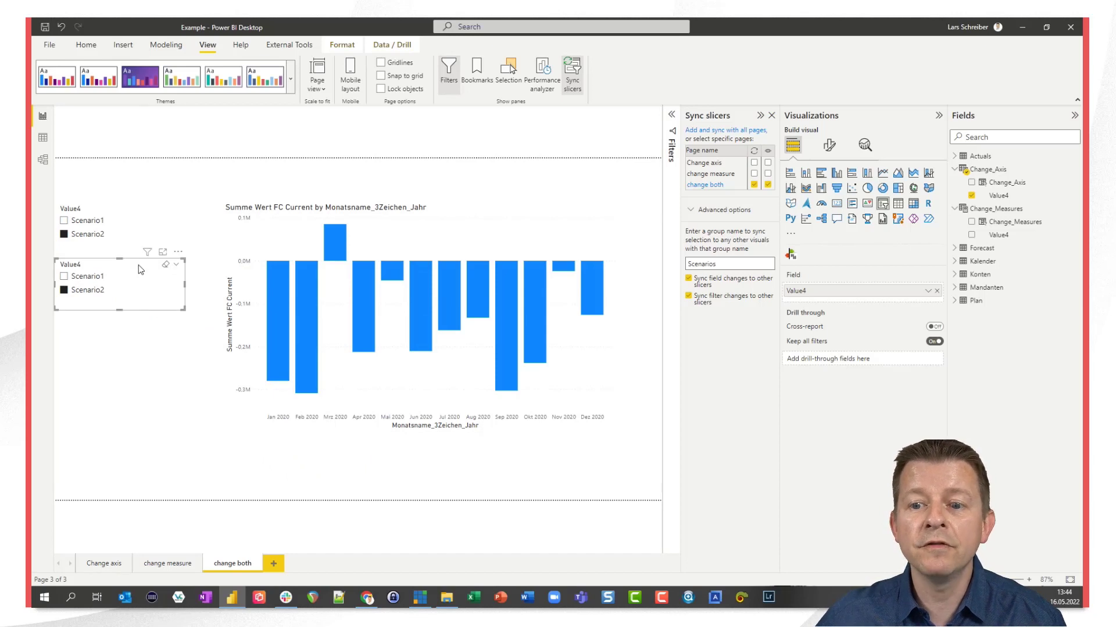
Hide the second Value4 slicer in the Selection pane, then toggle Scenario1, Scenario2 and back to Scenario1
{"action": "left_click", "coordinate": [509, 74]}
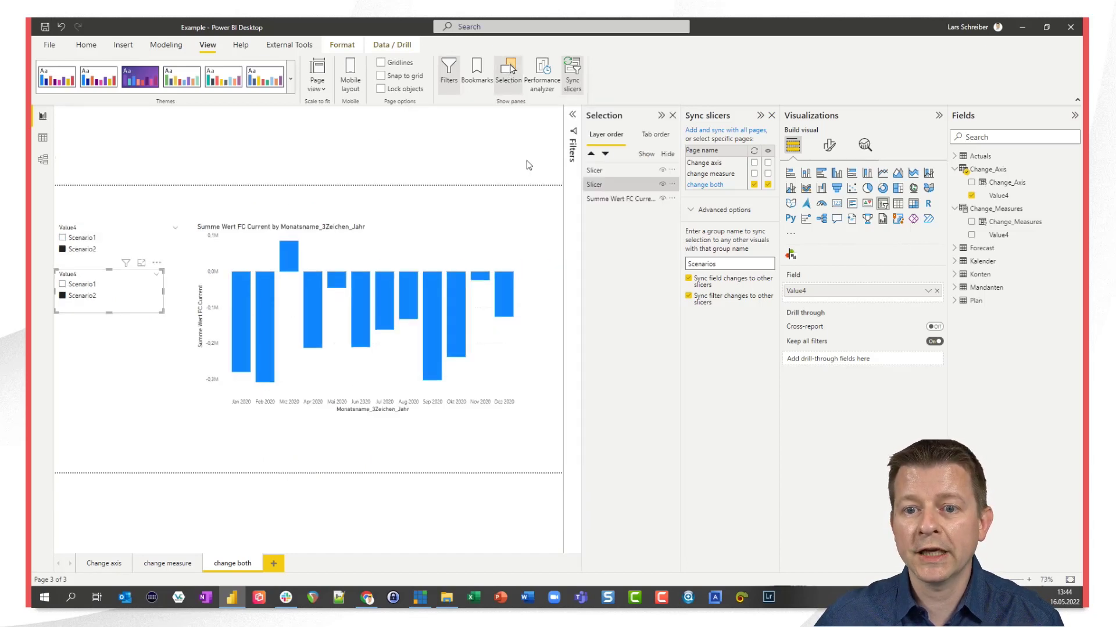
{"action": "left_click", "coordinate": [662, 185]}
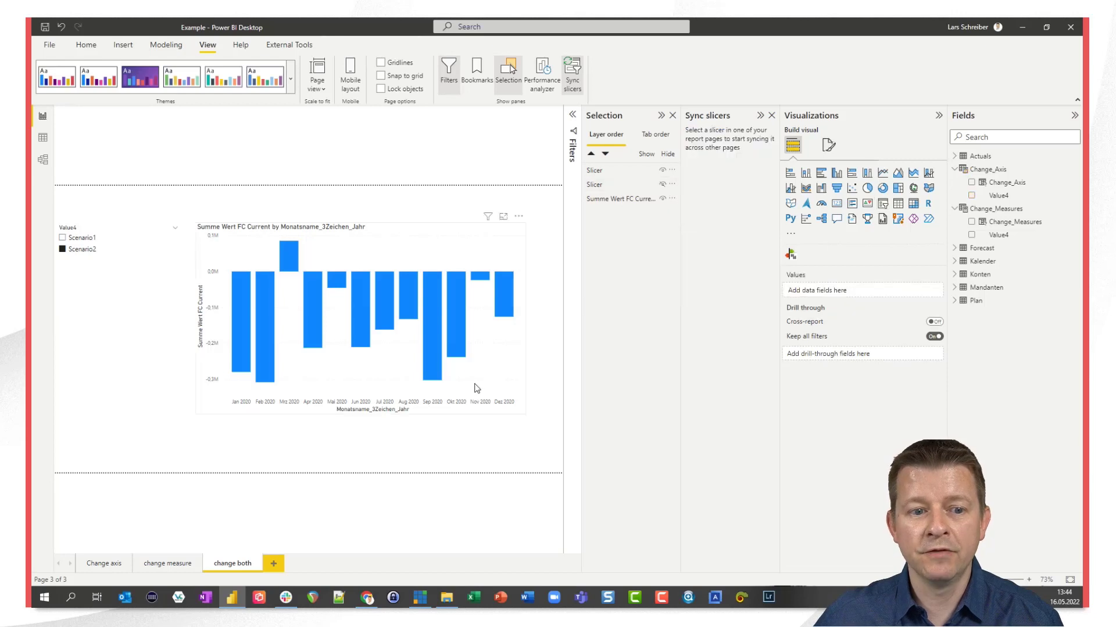
{"action": "left_click", "coordinate": [63, 238]}
{"action": "left_click", "coordinate": [63, 250]}
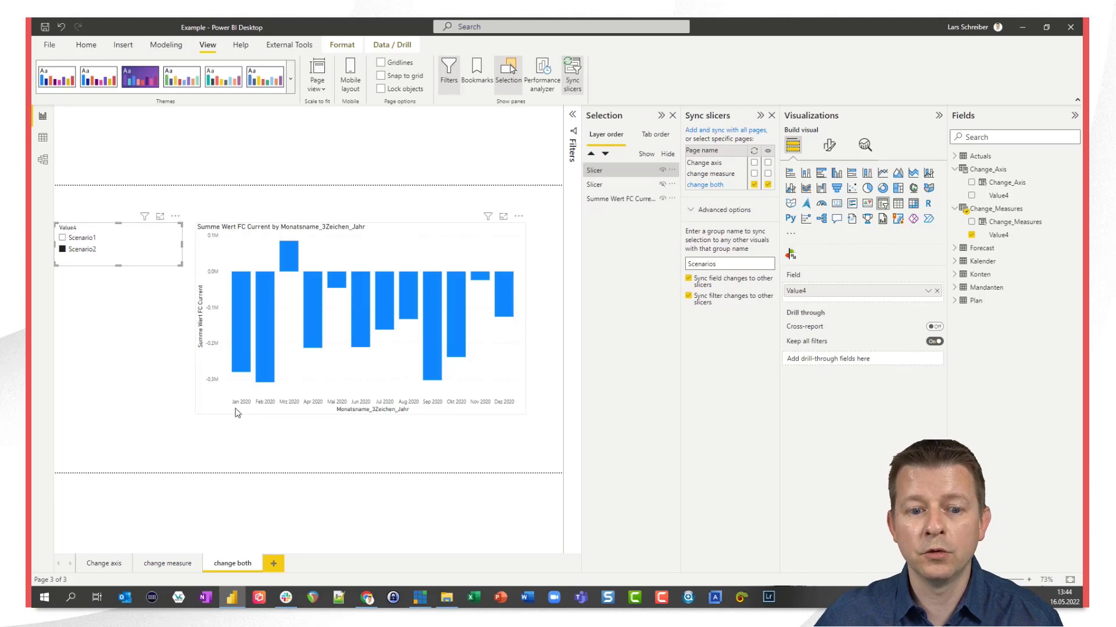
{"action": "left_click", "coordinate": [62, 239]}
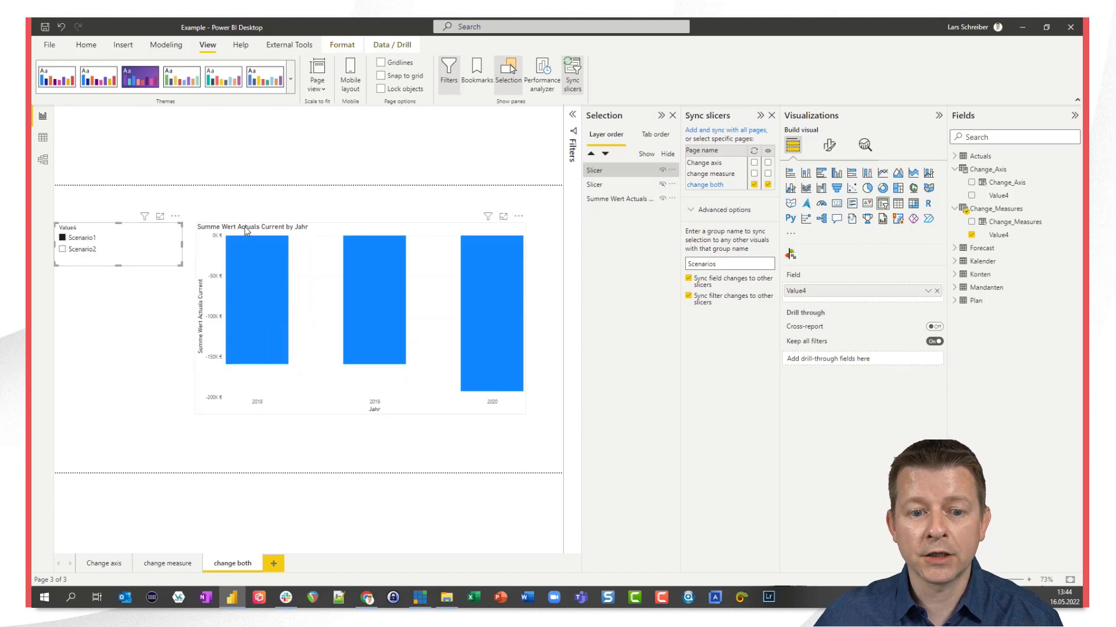